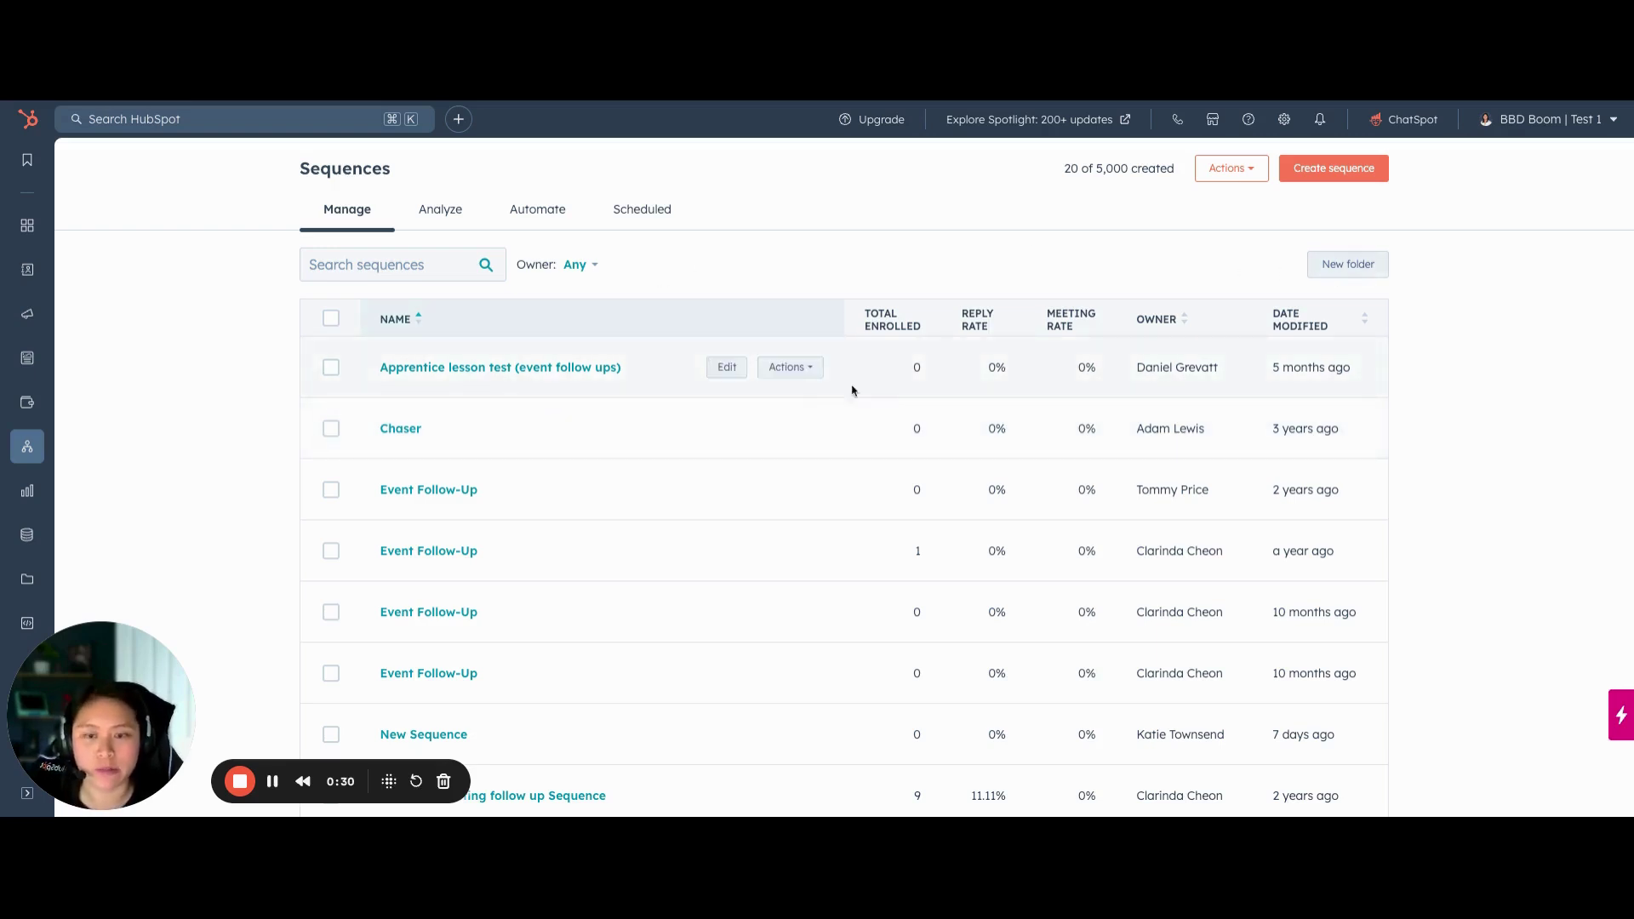
# Step: Open an existing Event Follow-Up sequence and review its email, call and general task steps through to completion
pyautogui.scroll(-1, 640, 490)
pyautogui.click(732, 534)
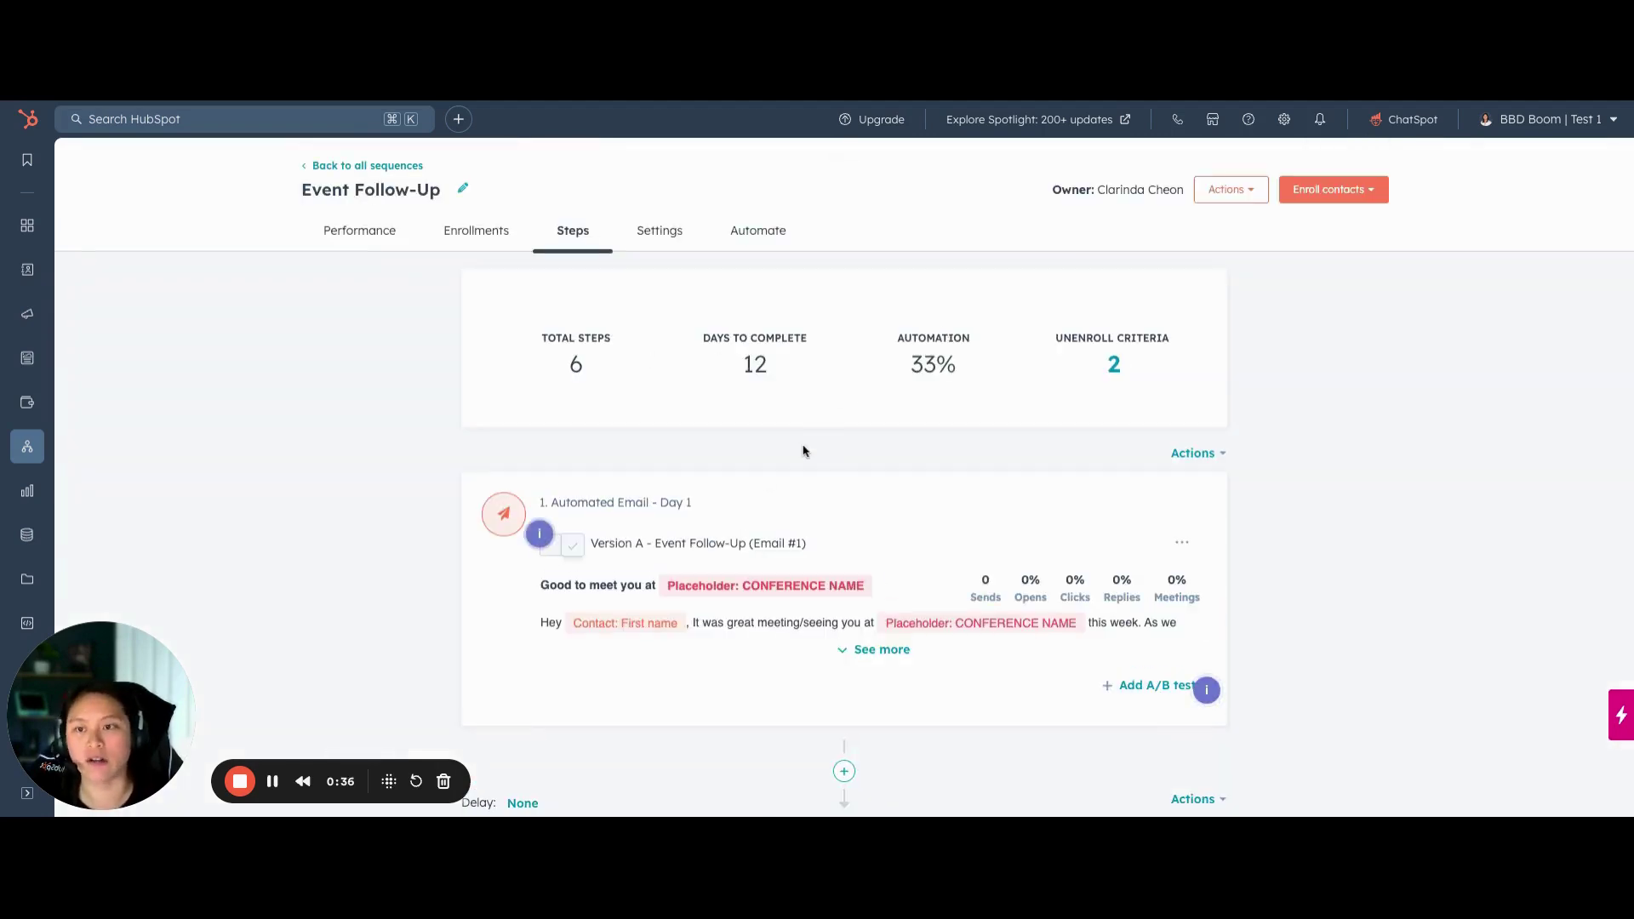
pyautogui.scroll(-1, 803, 449)
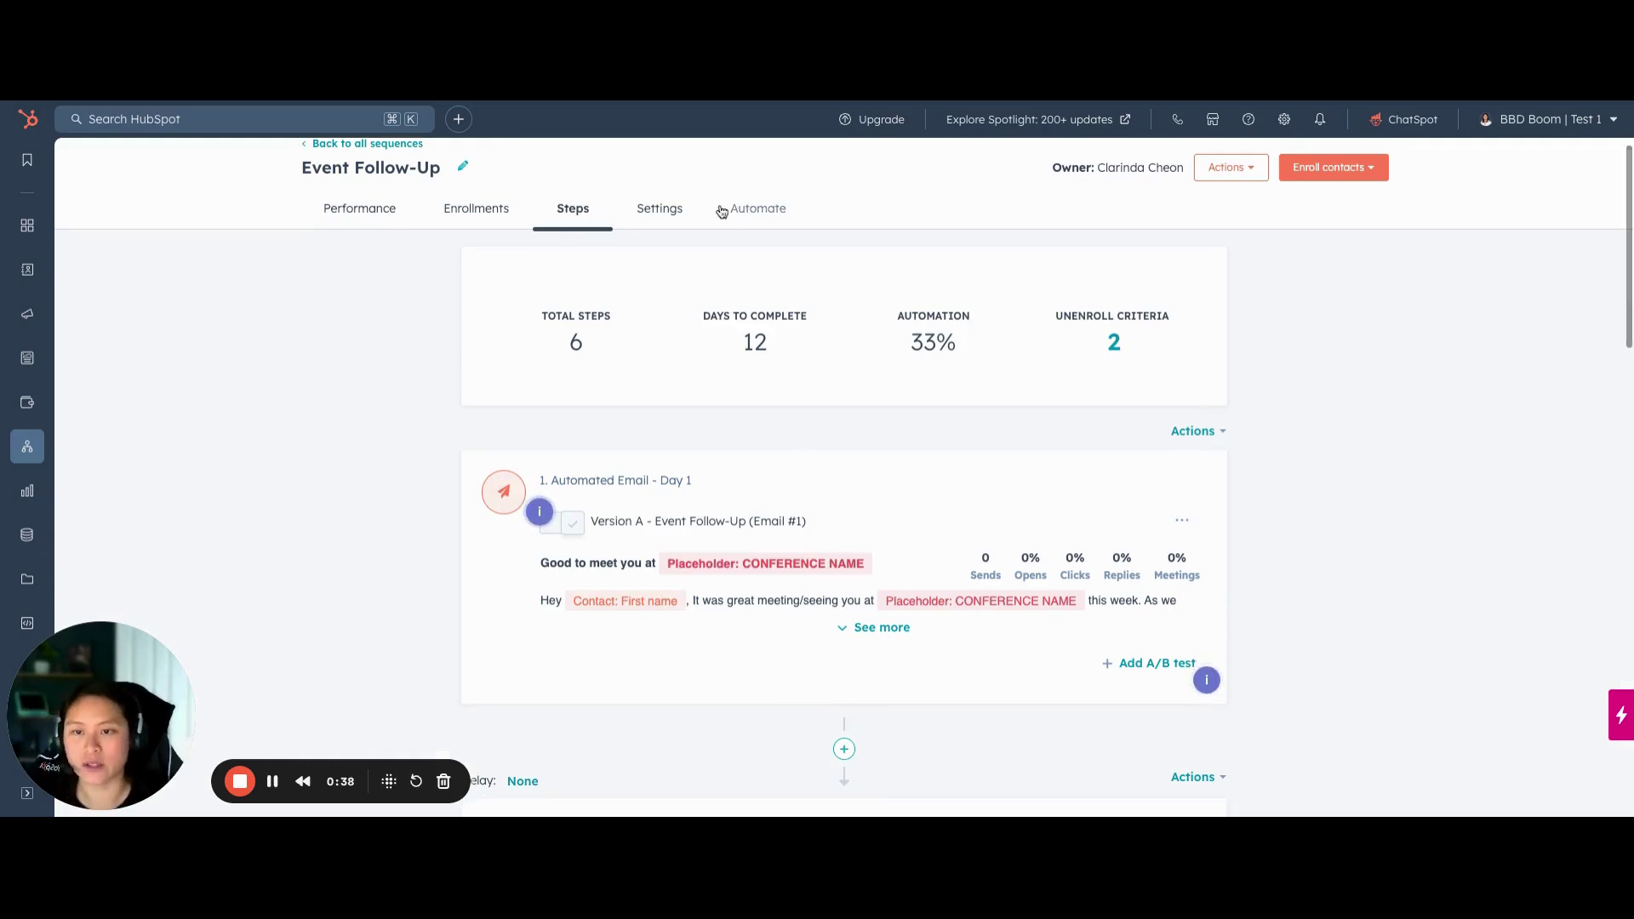
pyautogui.scroll(-6, 770, 430)
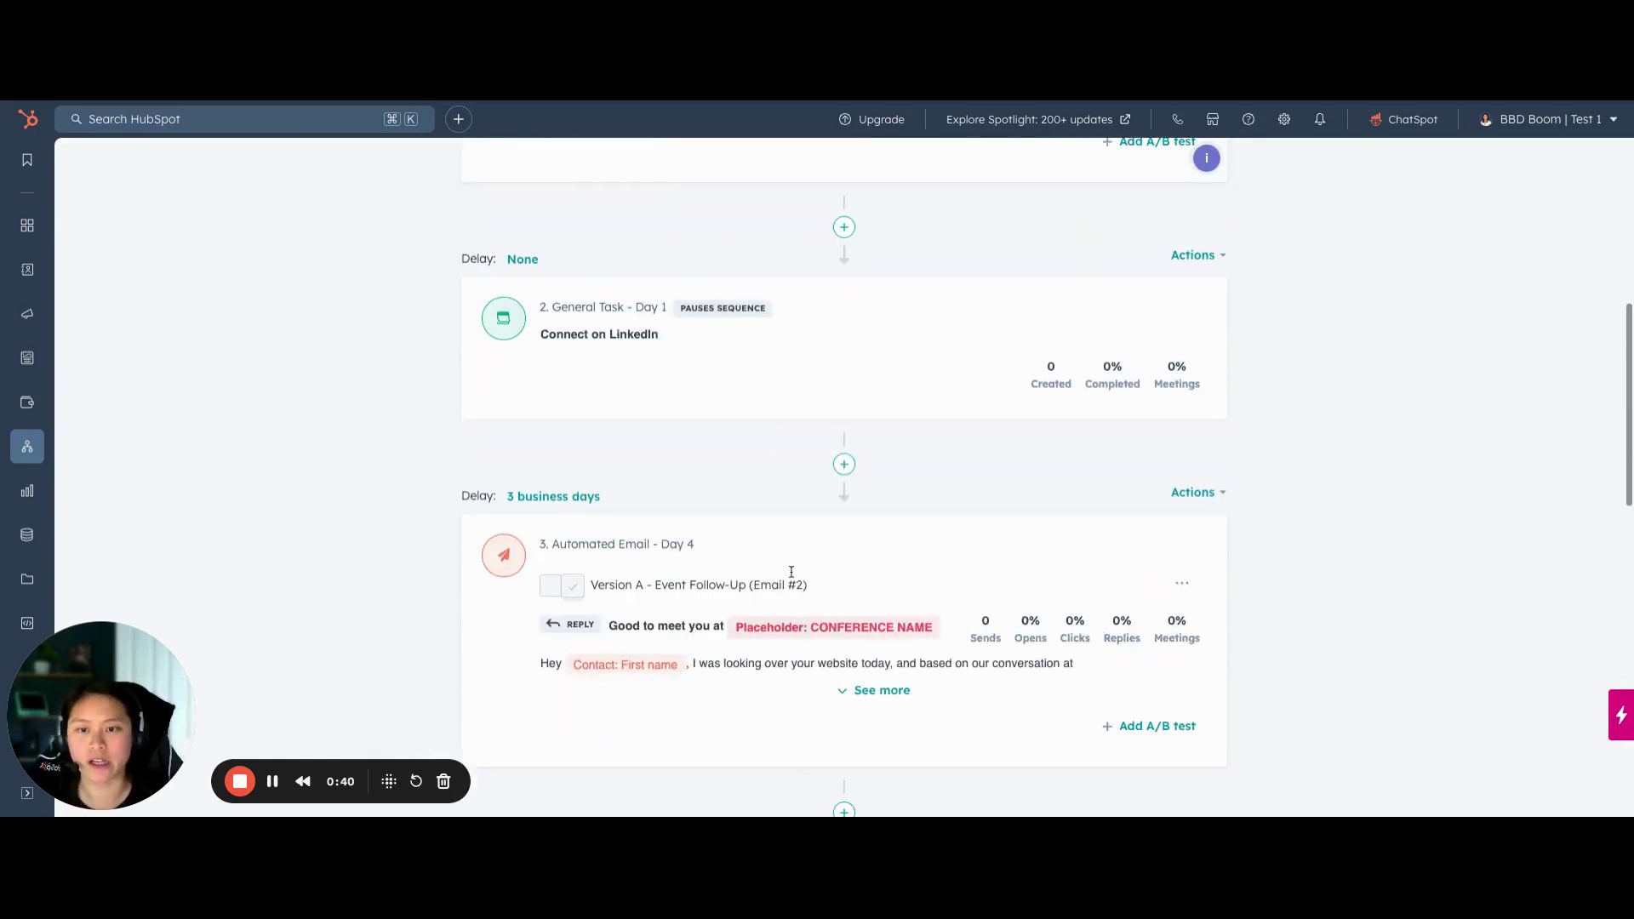
pyautogui.scroll(6, 792, 527)
pyautogui.scroll(-12, 763, 514)
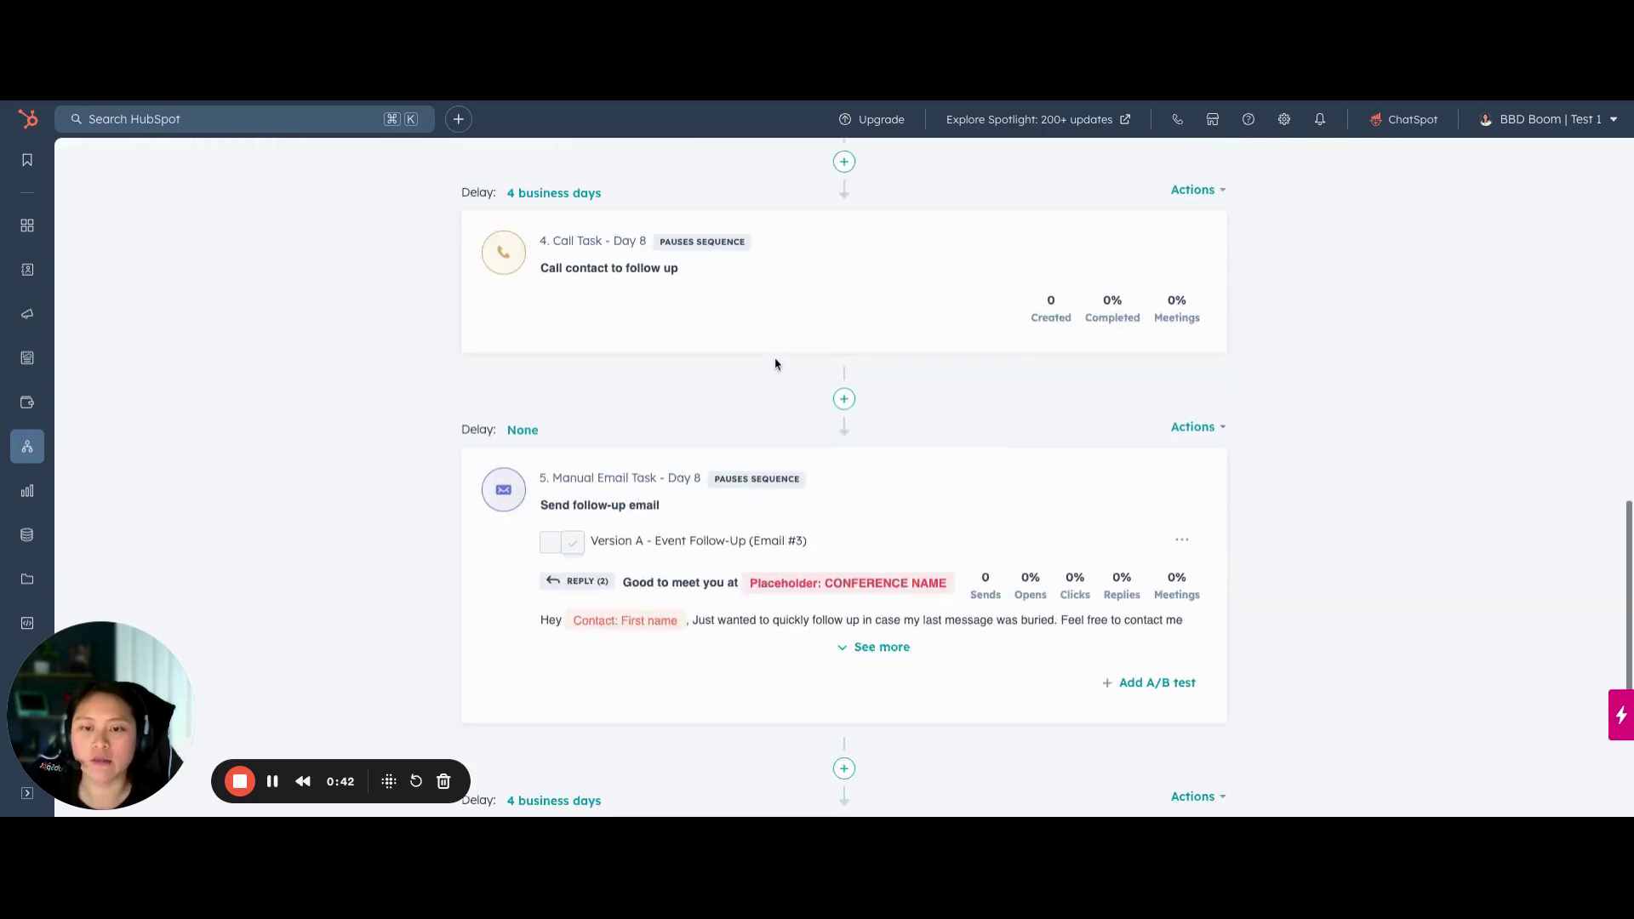
pyautogui.scroll(-5, 711, 664)
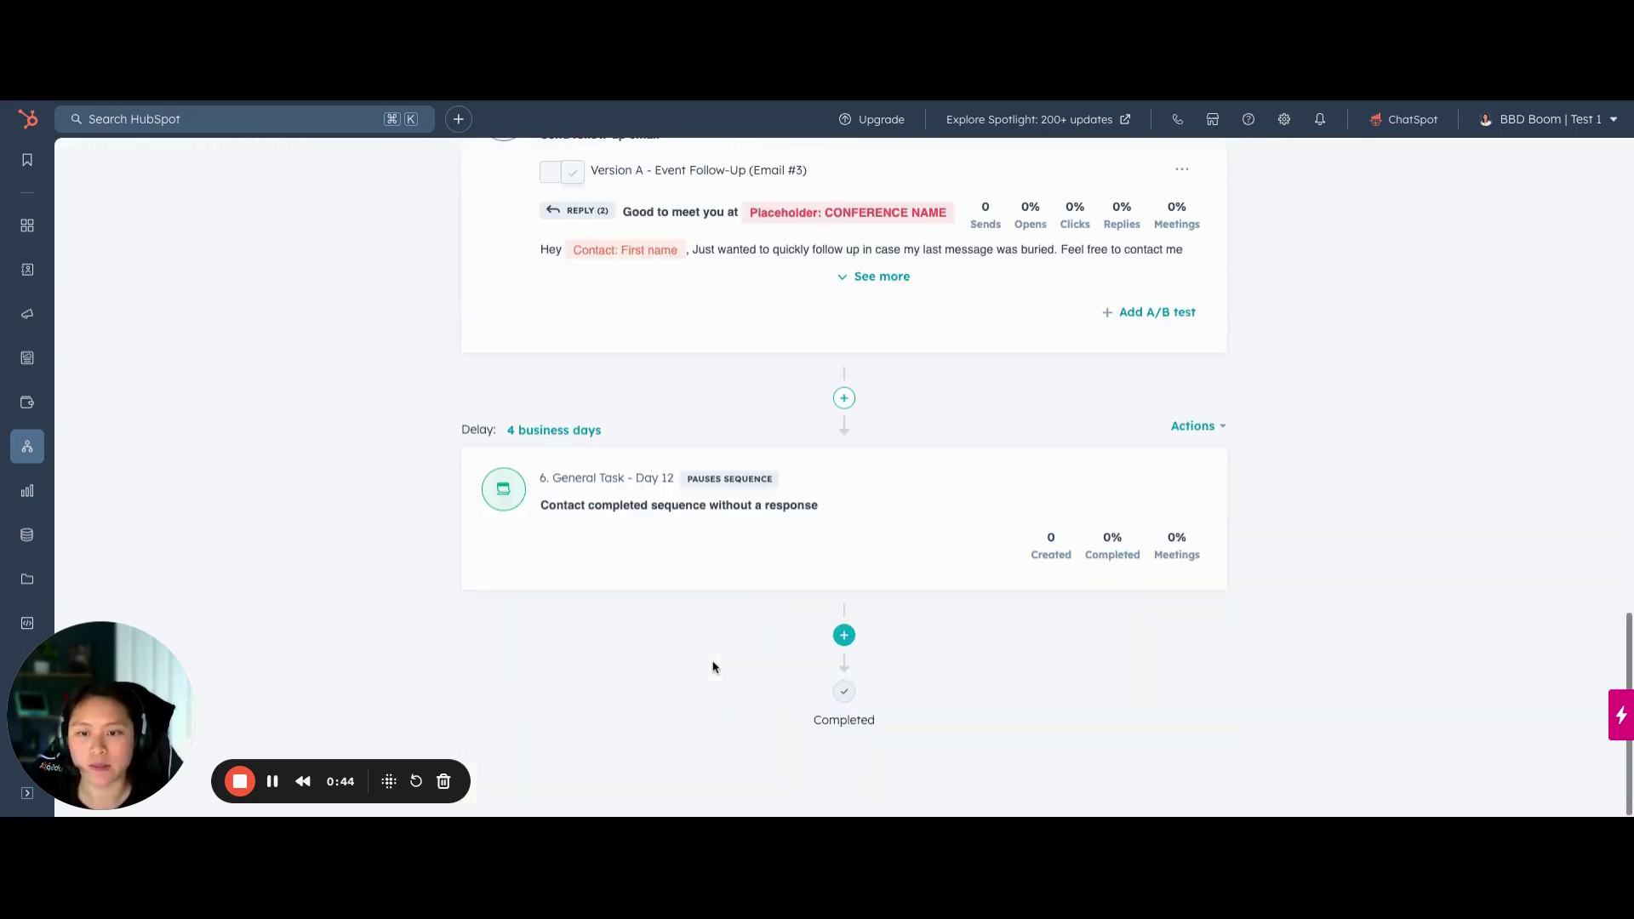
# Step: Bring up the action choices for a seventh step at the end of the Event Follow-Up sequence and review them
pyautogui.click(843, 634)
pyautogui.scroll(-4, 773, 528)
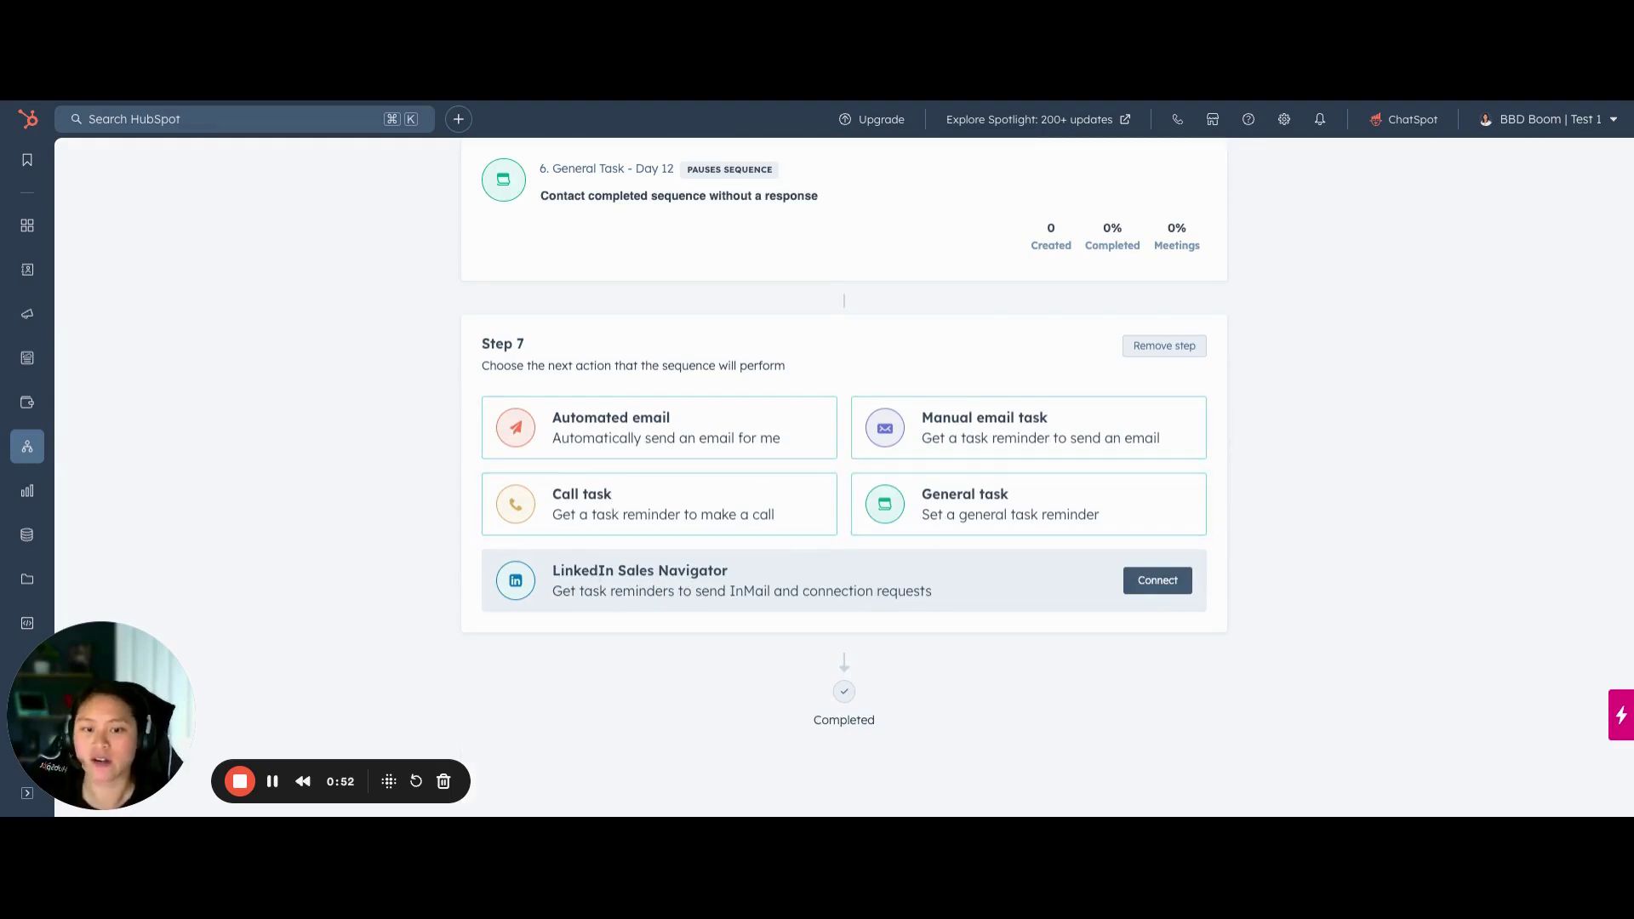
pyautogui.scroll(20, 431, 383)
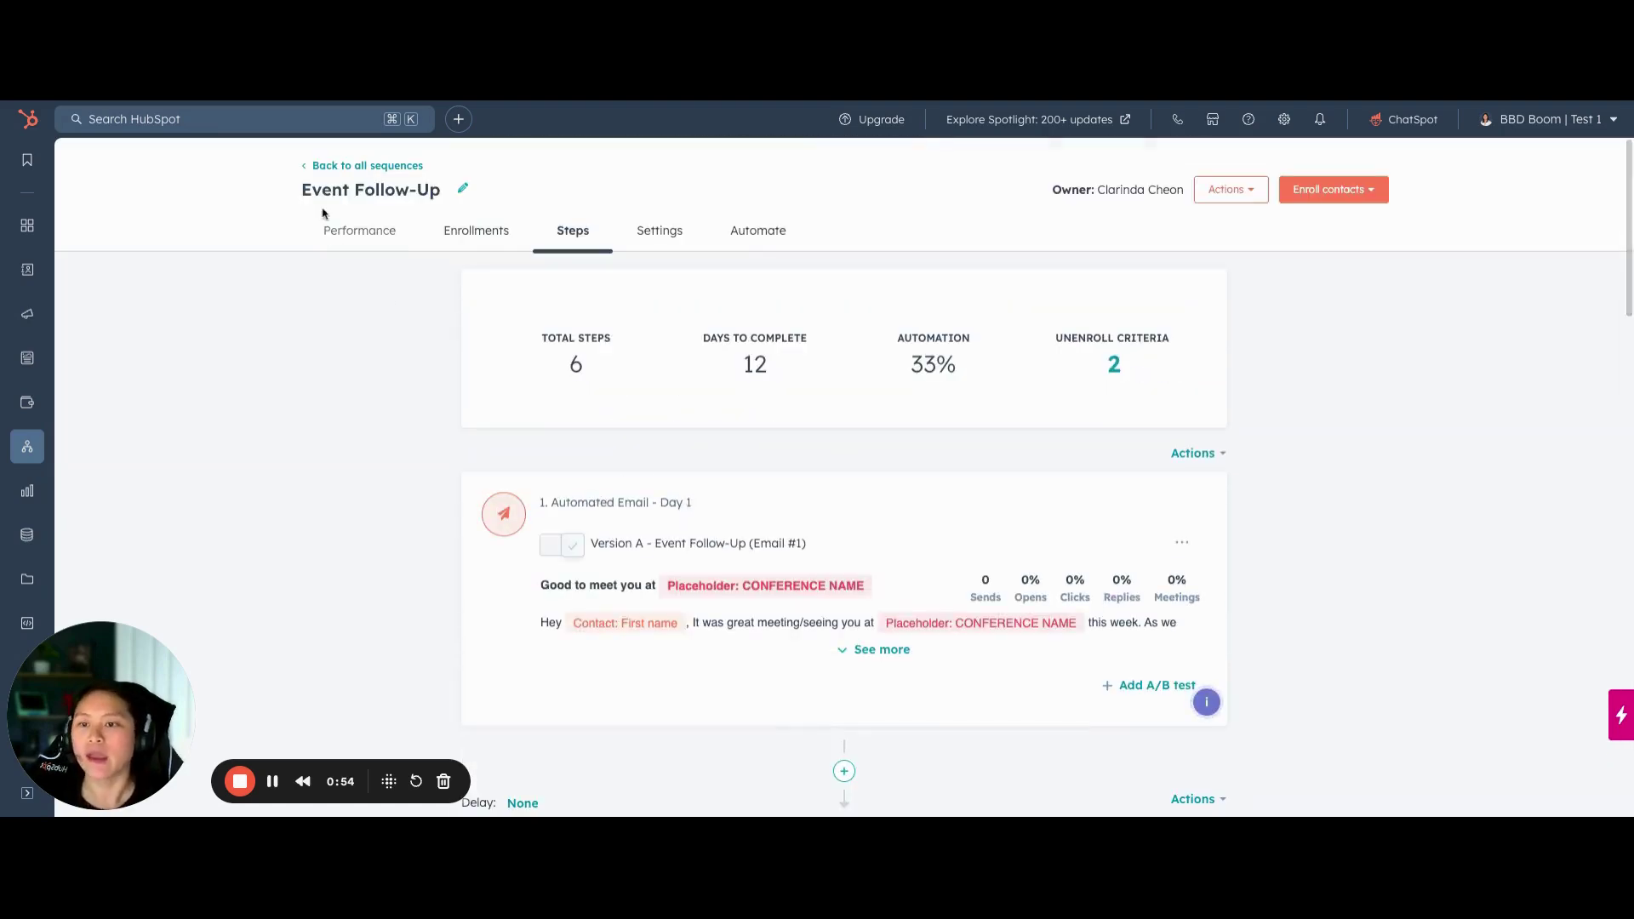
# Step: Examine the Event Follow-Up sequence's enrollments and step performance, and go back over its list of steps
pyautogui.click(358, 230)
pyautogui.click(479, 231)
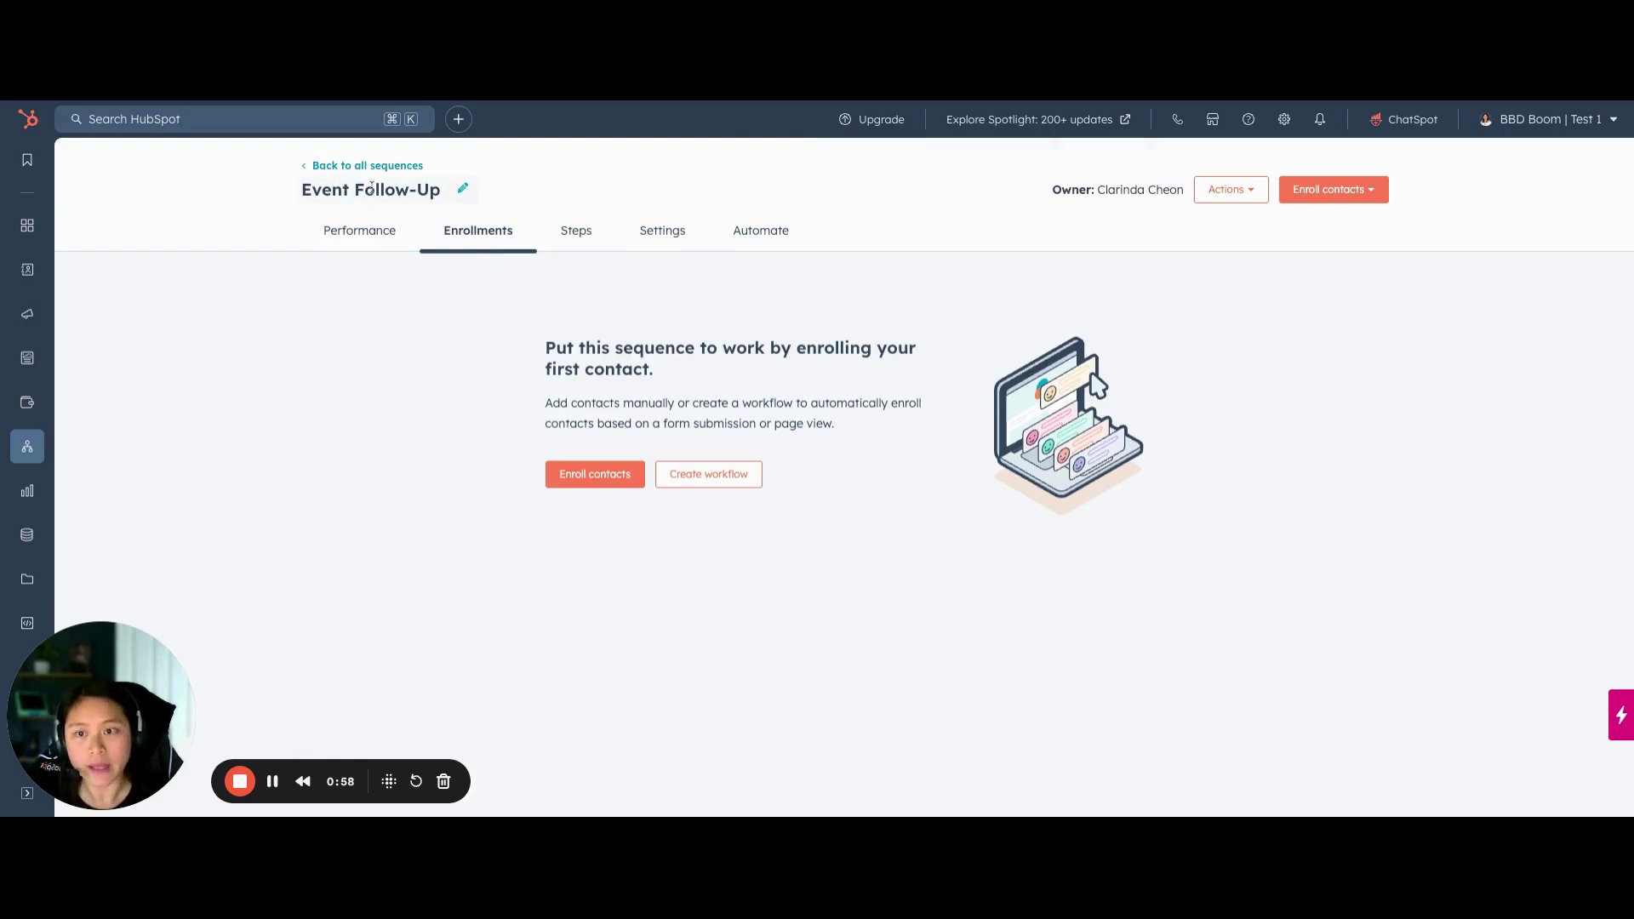
pyautogui.click(354, 227)
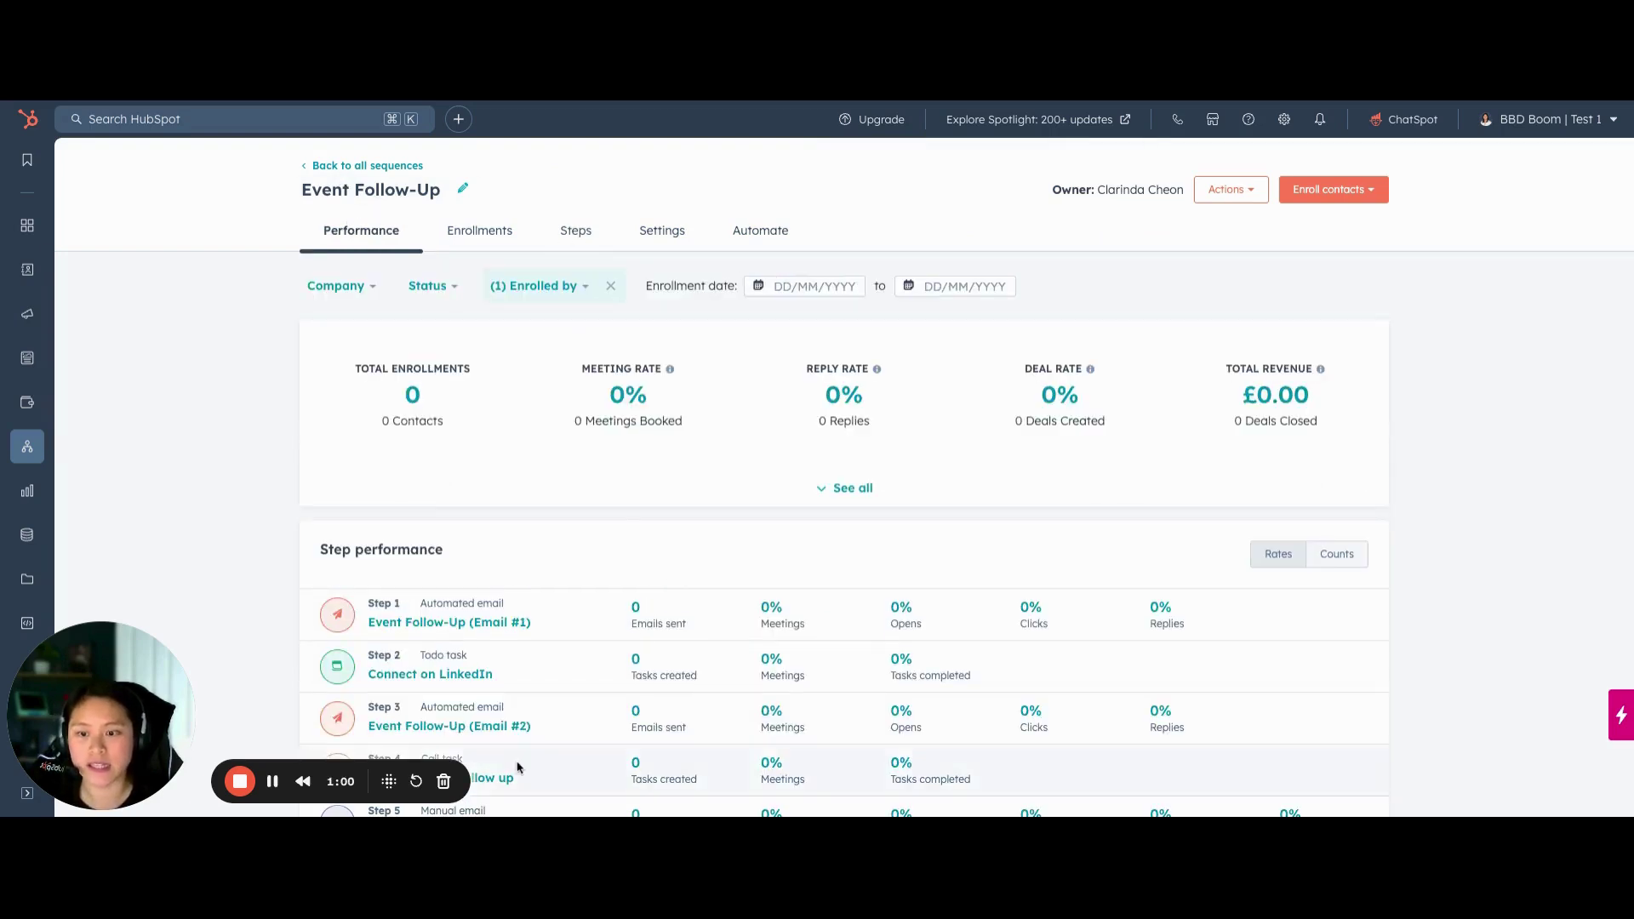
pyautogui.scroll(-1, 584, 456)
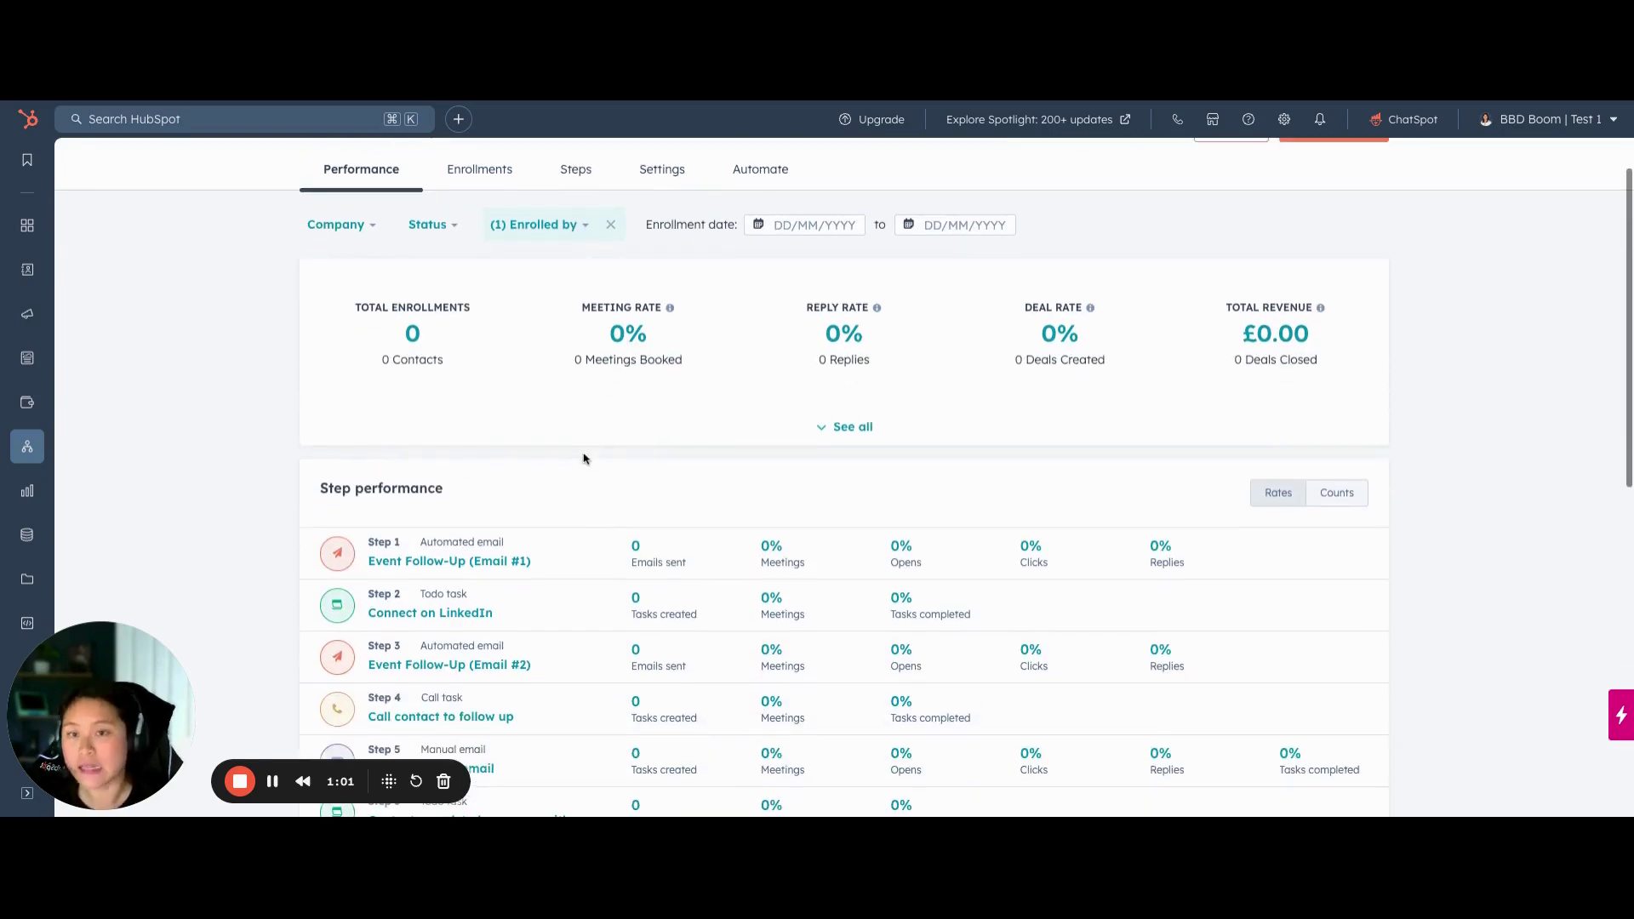
pyautogui.click(581, 173)
pyautogui.scroll(-3, 816, 553)
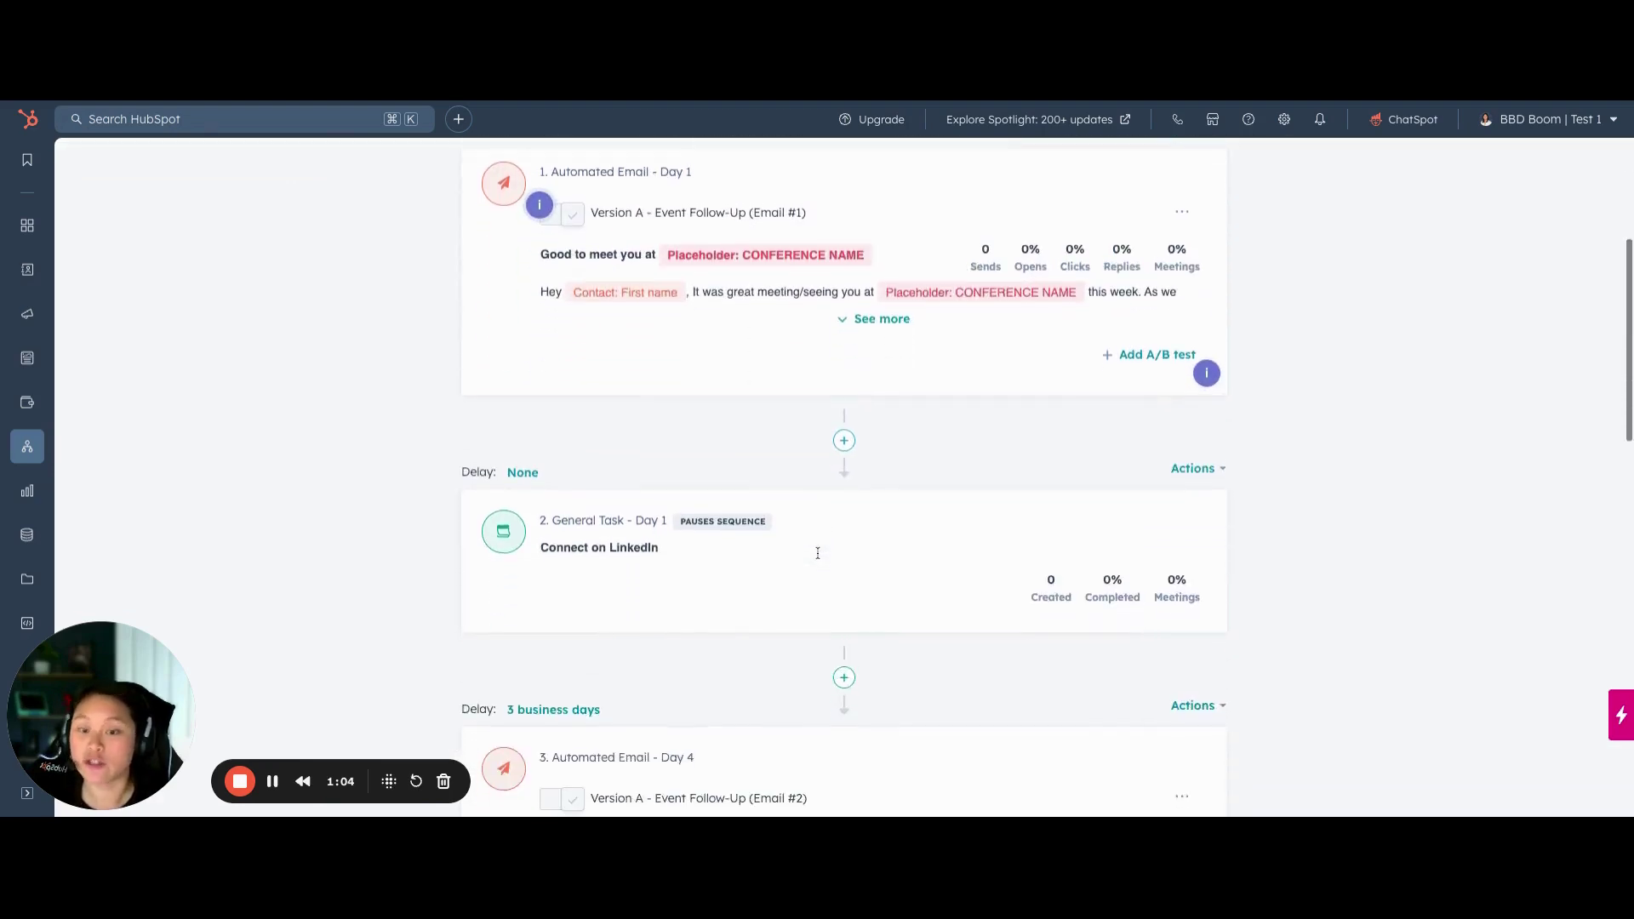
pyautogui.scroll(4, 817, 553)
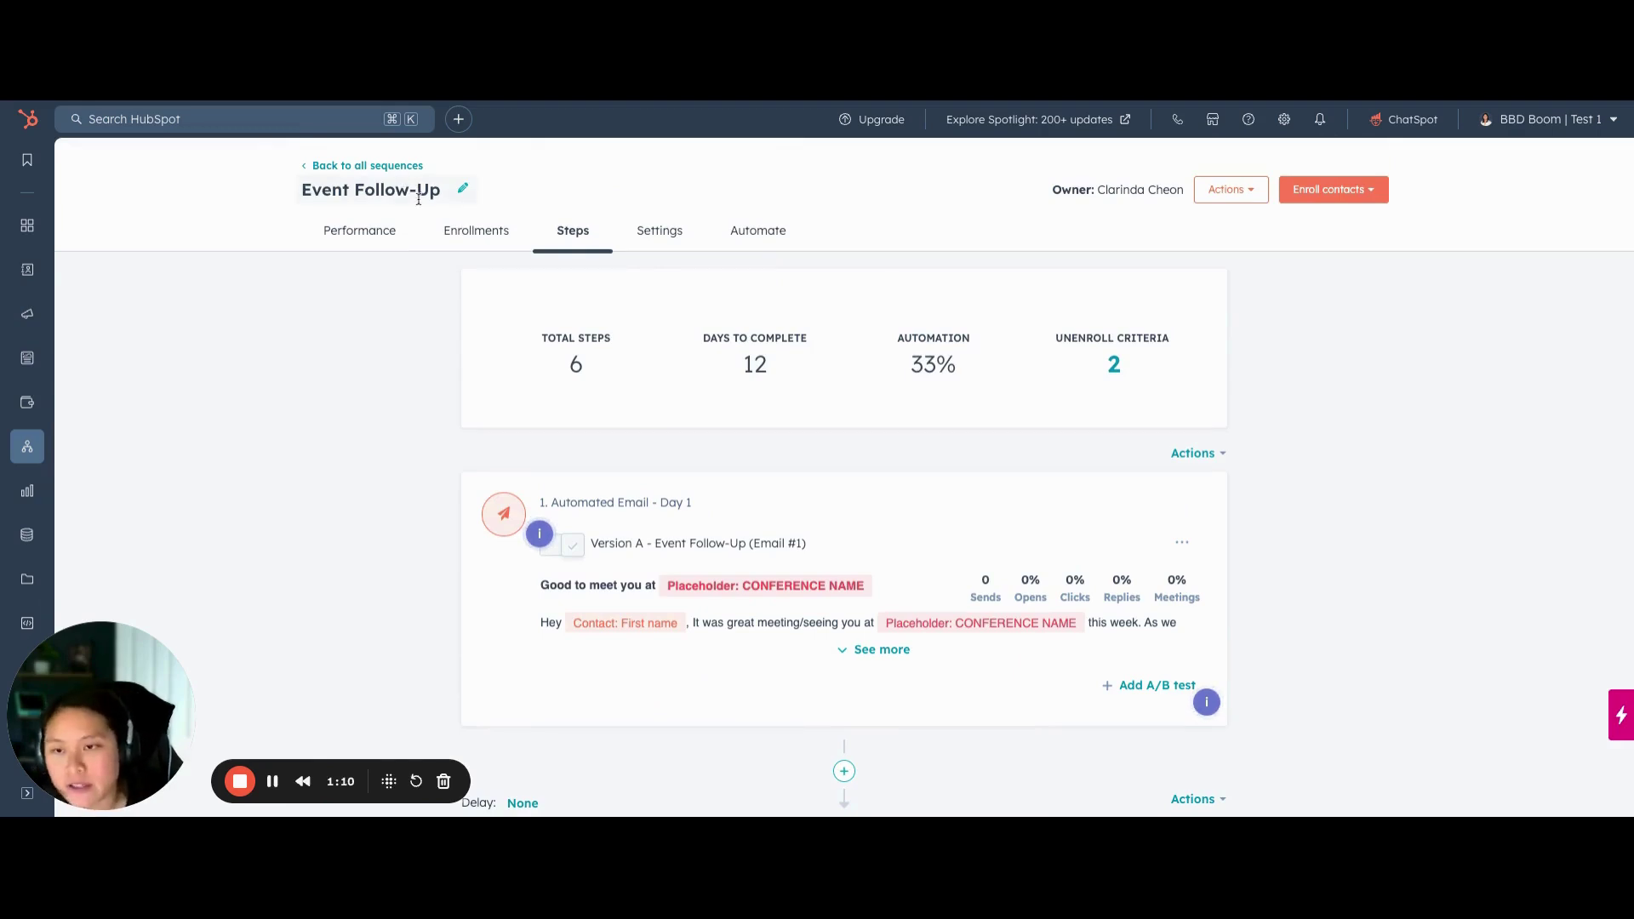
# Step: Return to the list of all sequences and create a new sequence using the dynamic sequence option
pyautogui.click(385, 167)
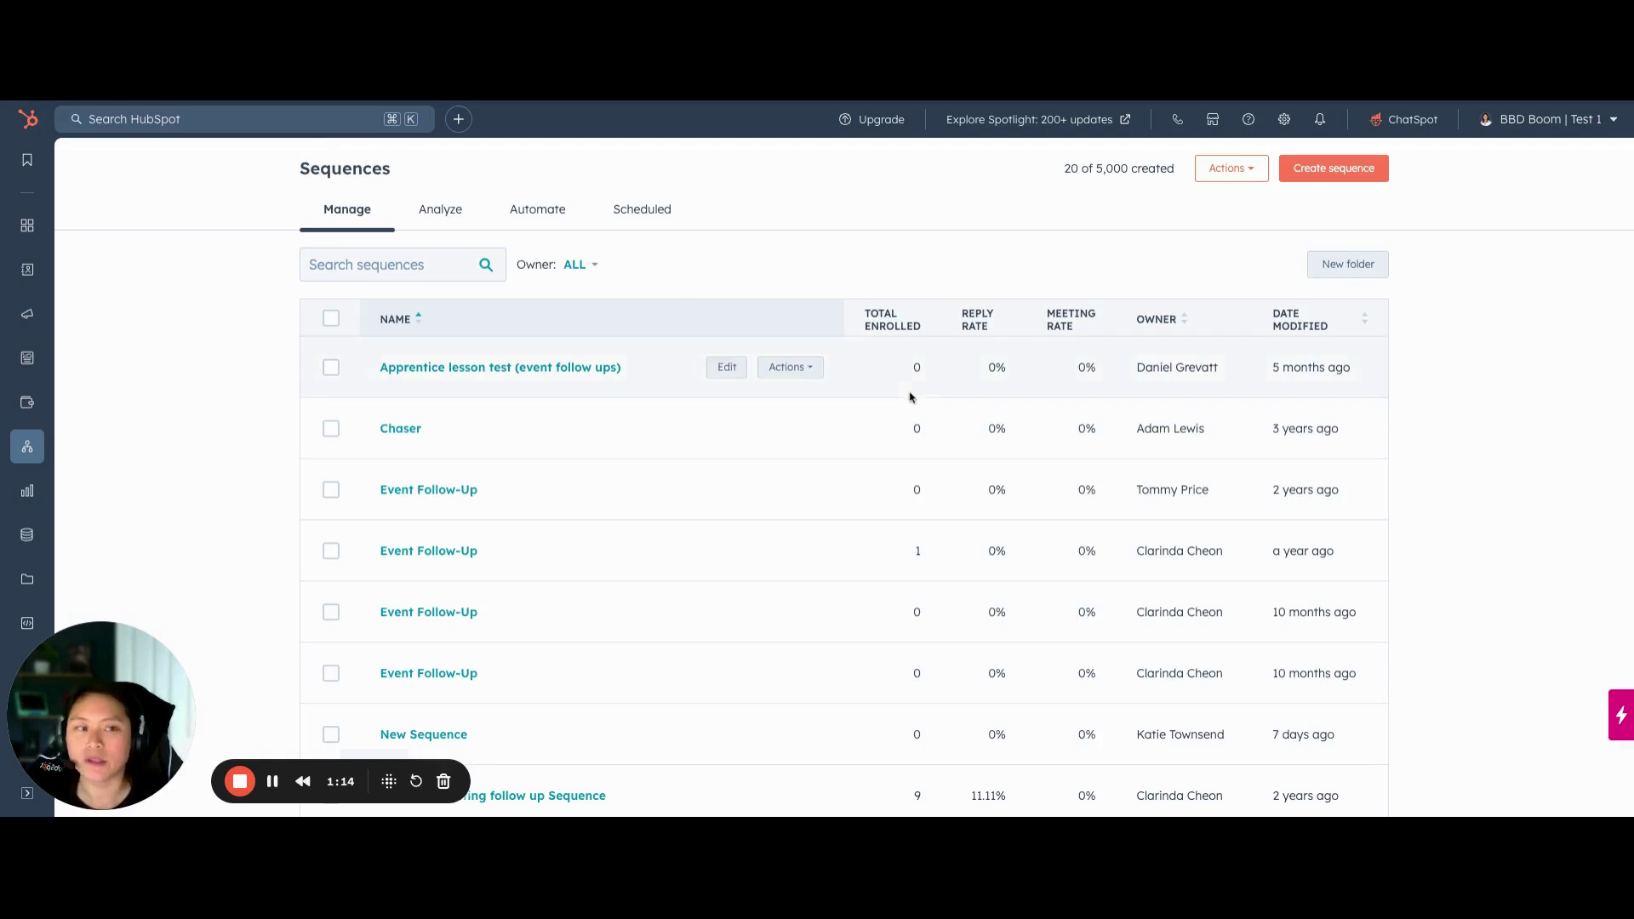
pyautogui.click(1344, 174)
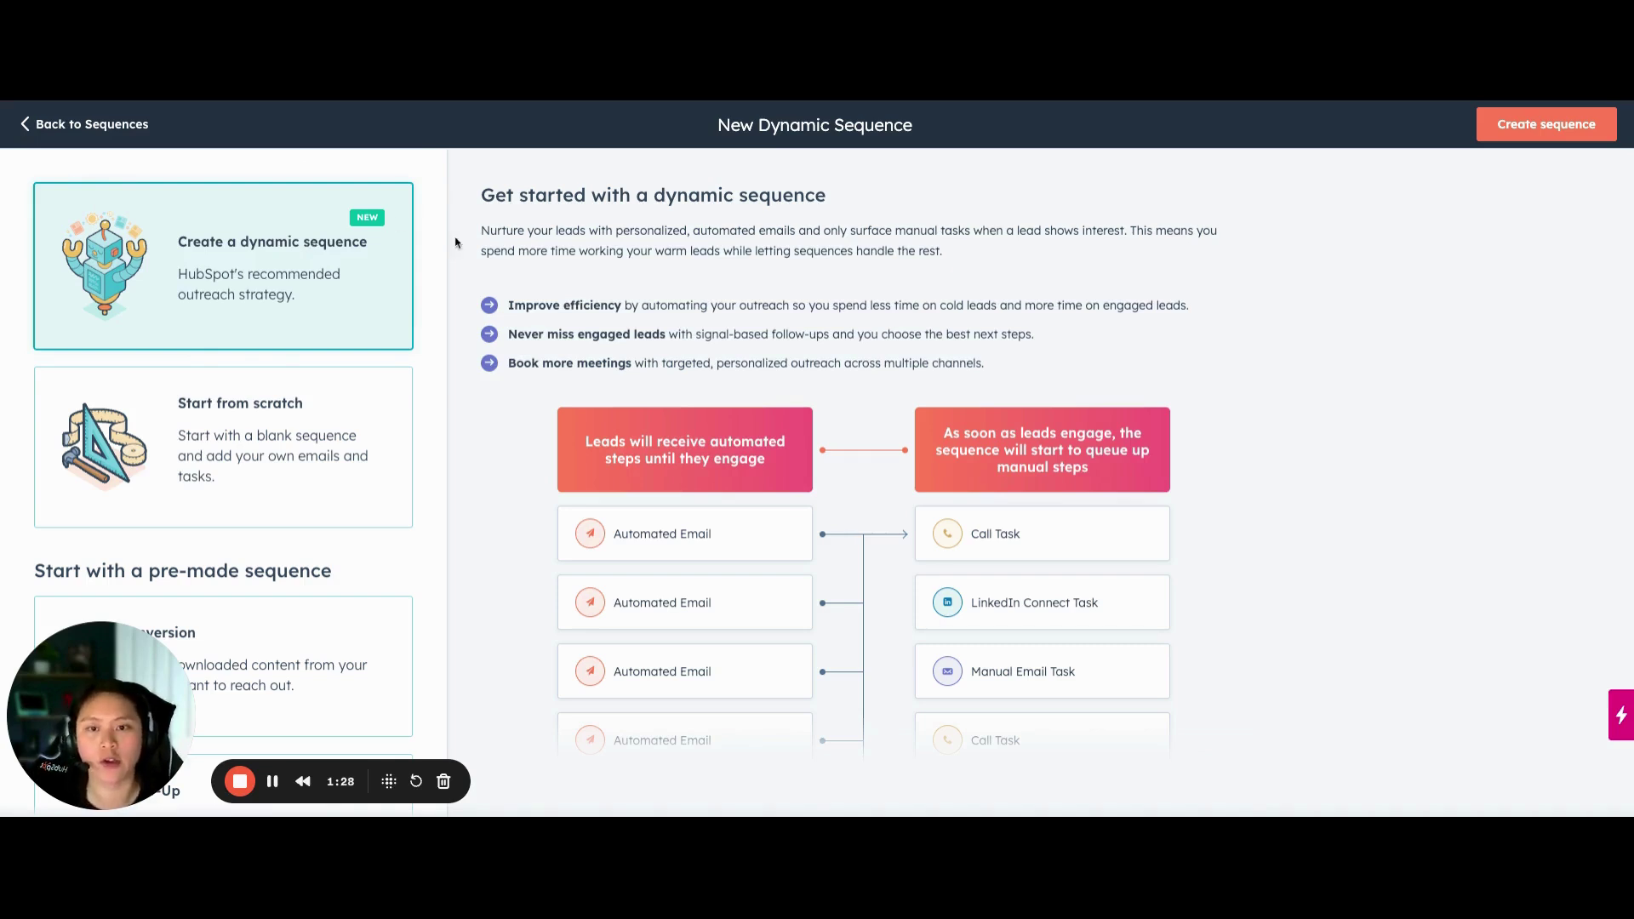
pyautogui.scroll(-1, 673, 553)
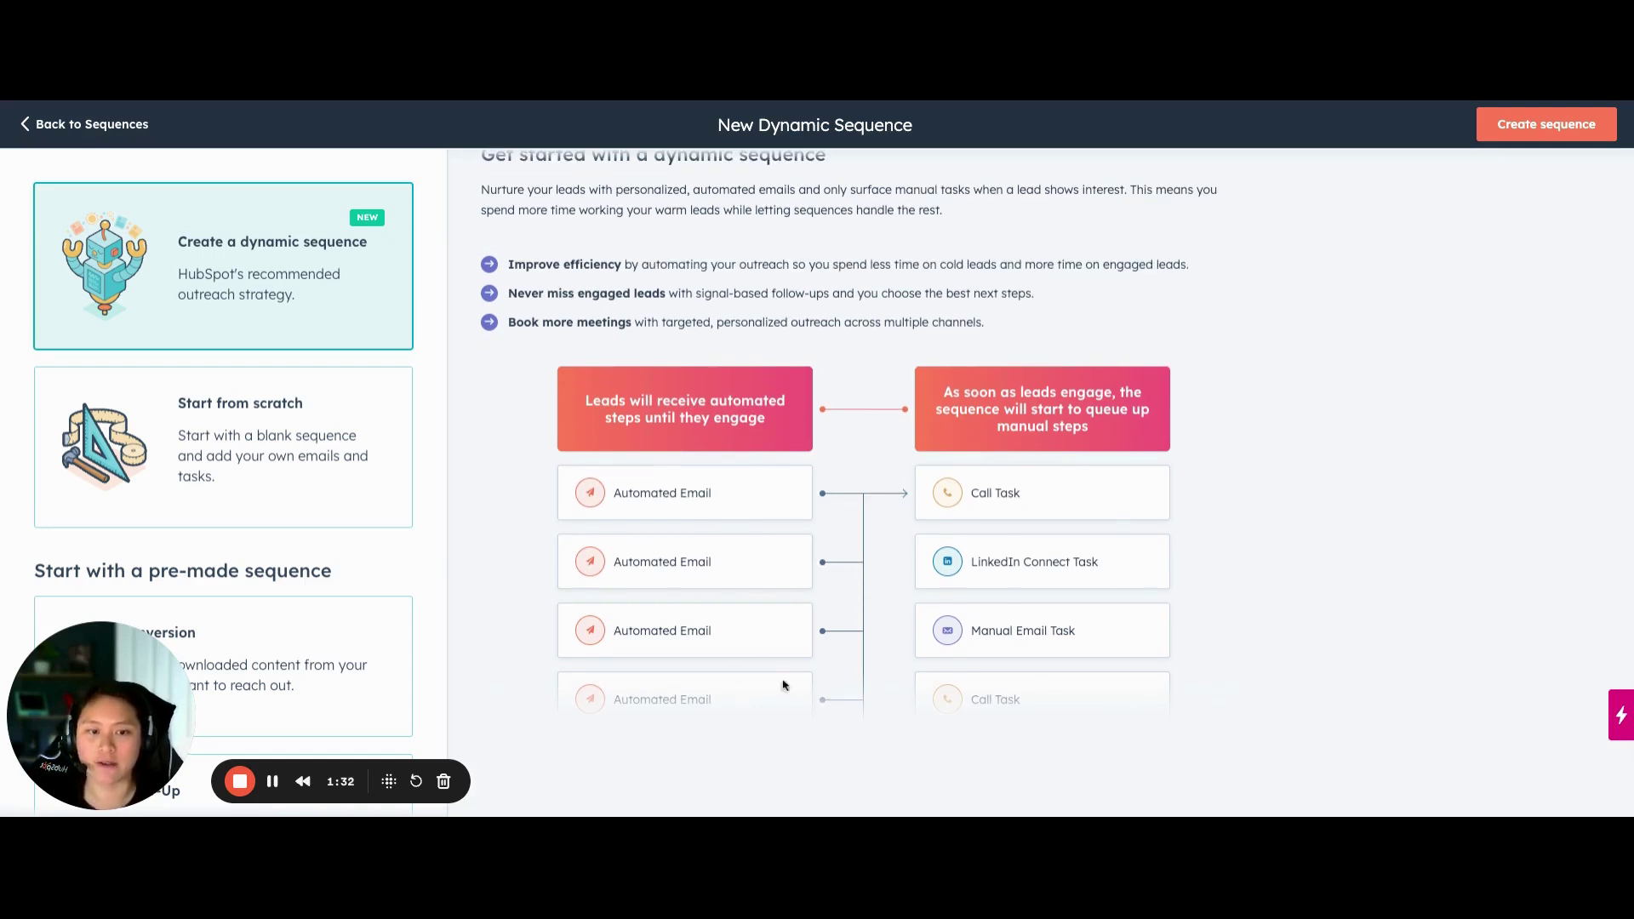
pyautogui.scroll(1, 832, 286)
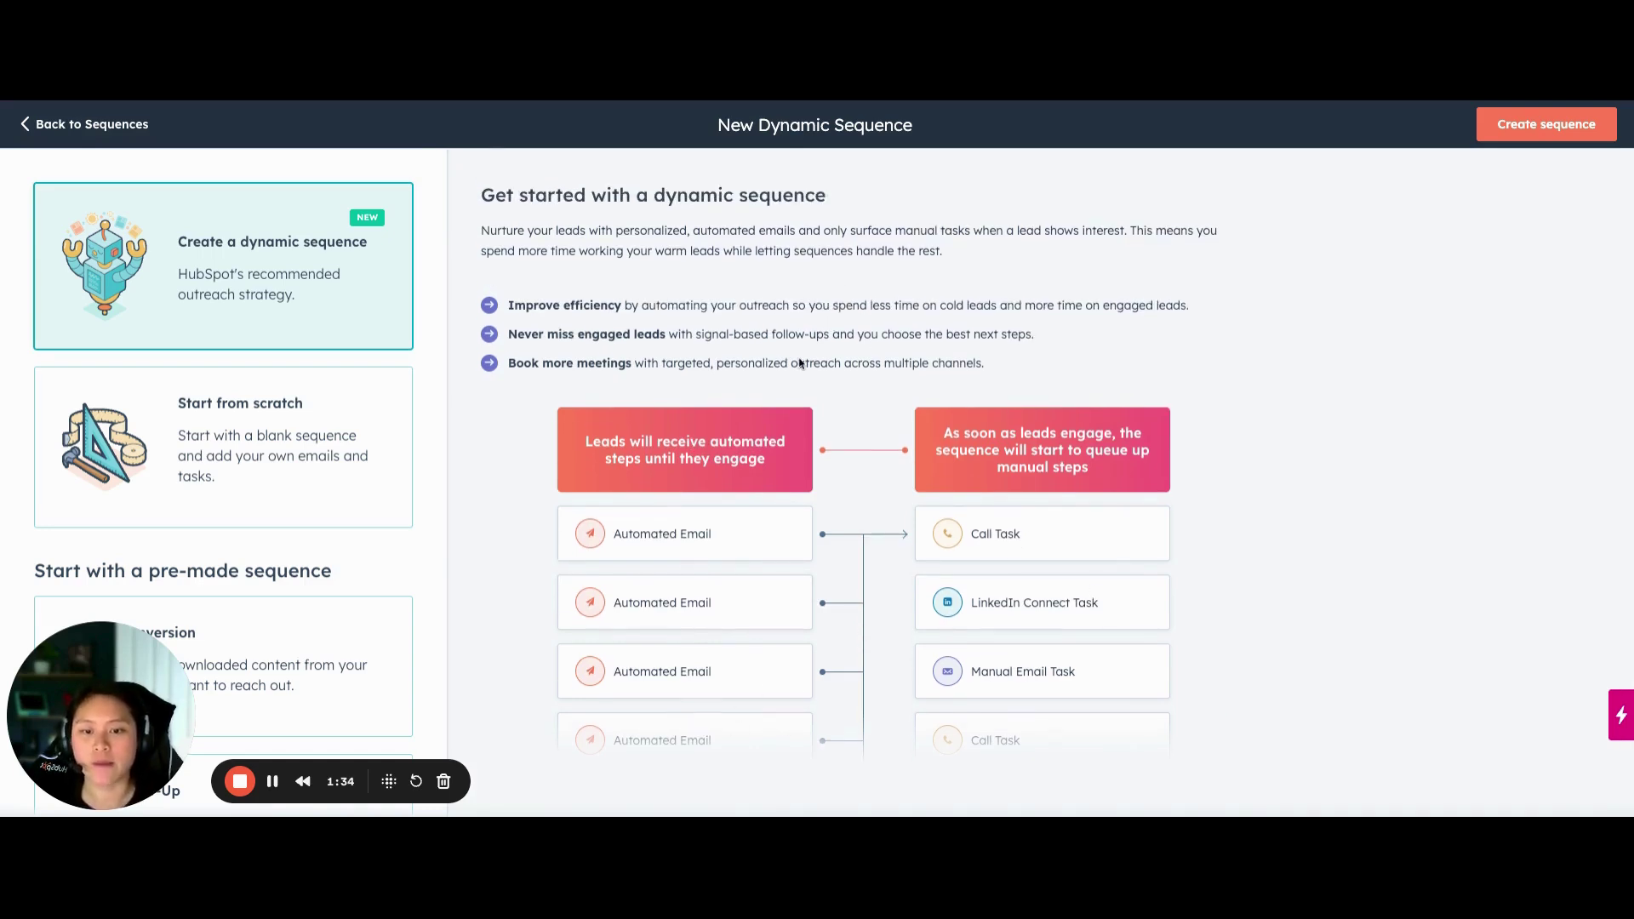
pyautogui.scroll(-1, 676, 417)
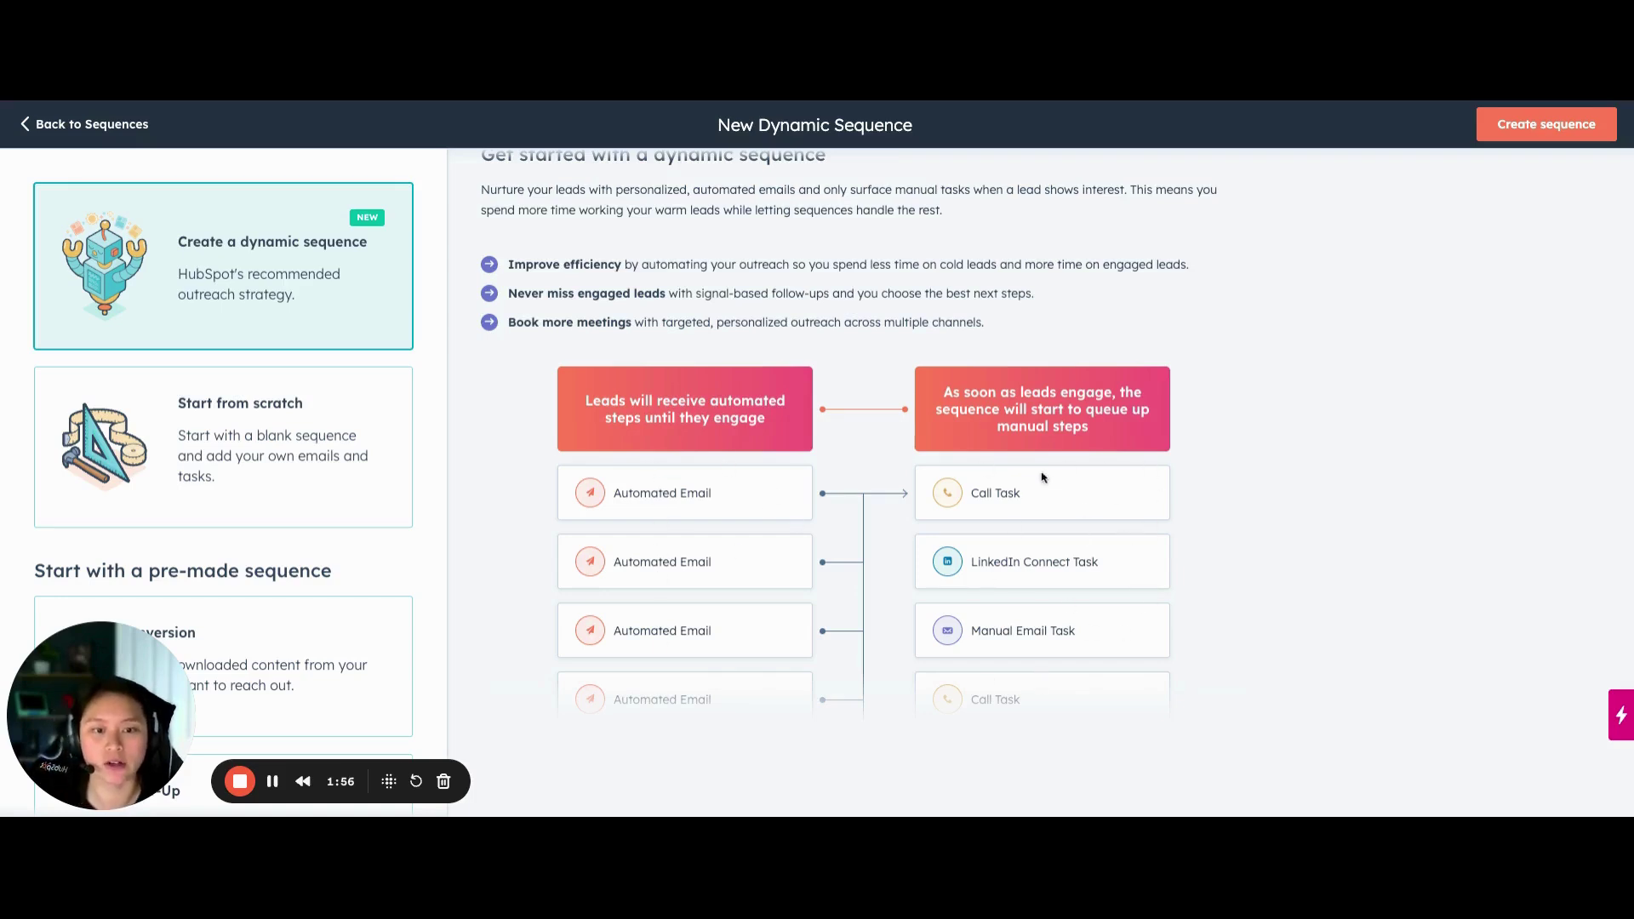
pyautogui.scroll(1, 1029, 362)
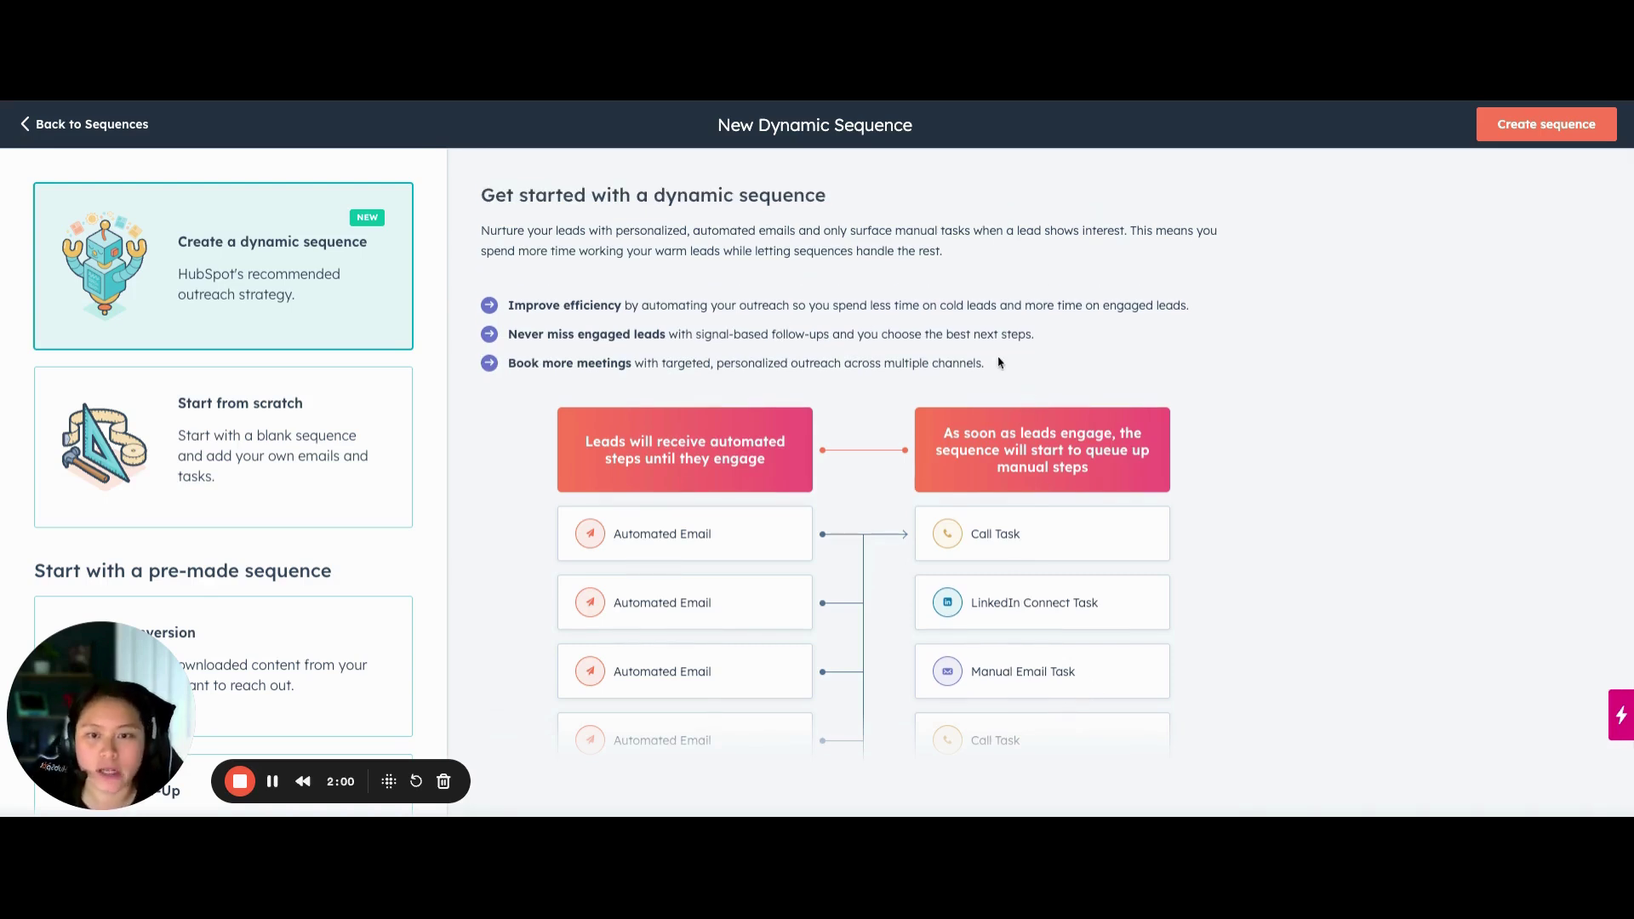
pyautogui.click(1558, 130)
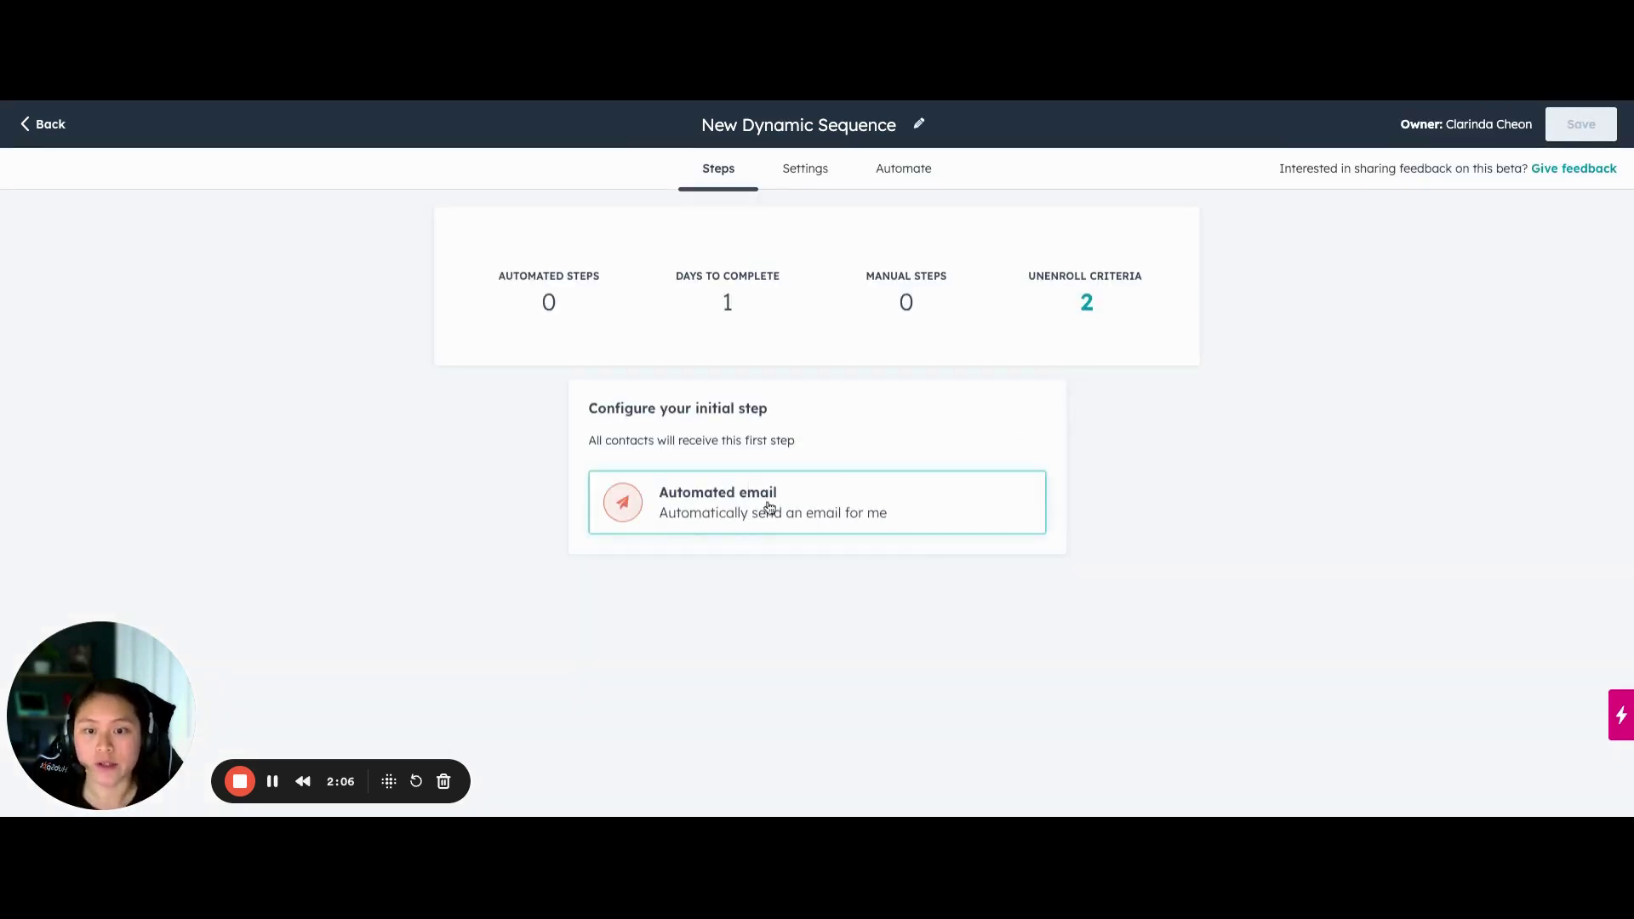
# Step: Add an automated email as the initial step, sent as a new thread and using the Test template
pyautogui.click(749, 514)
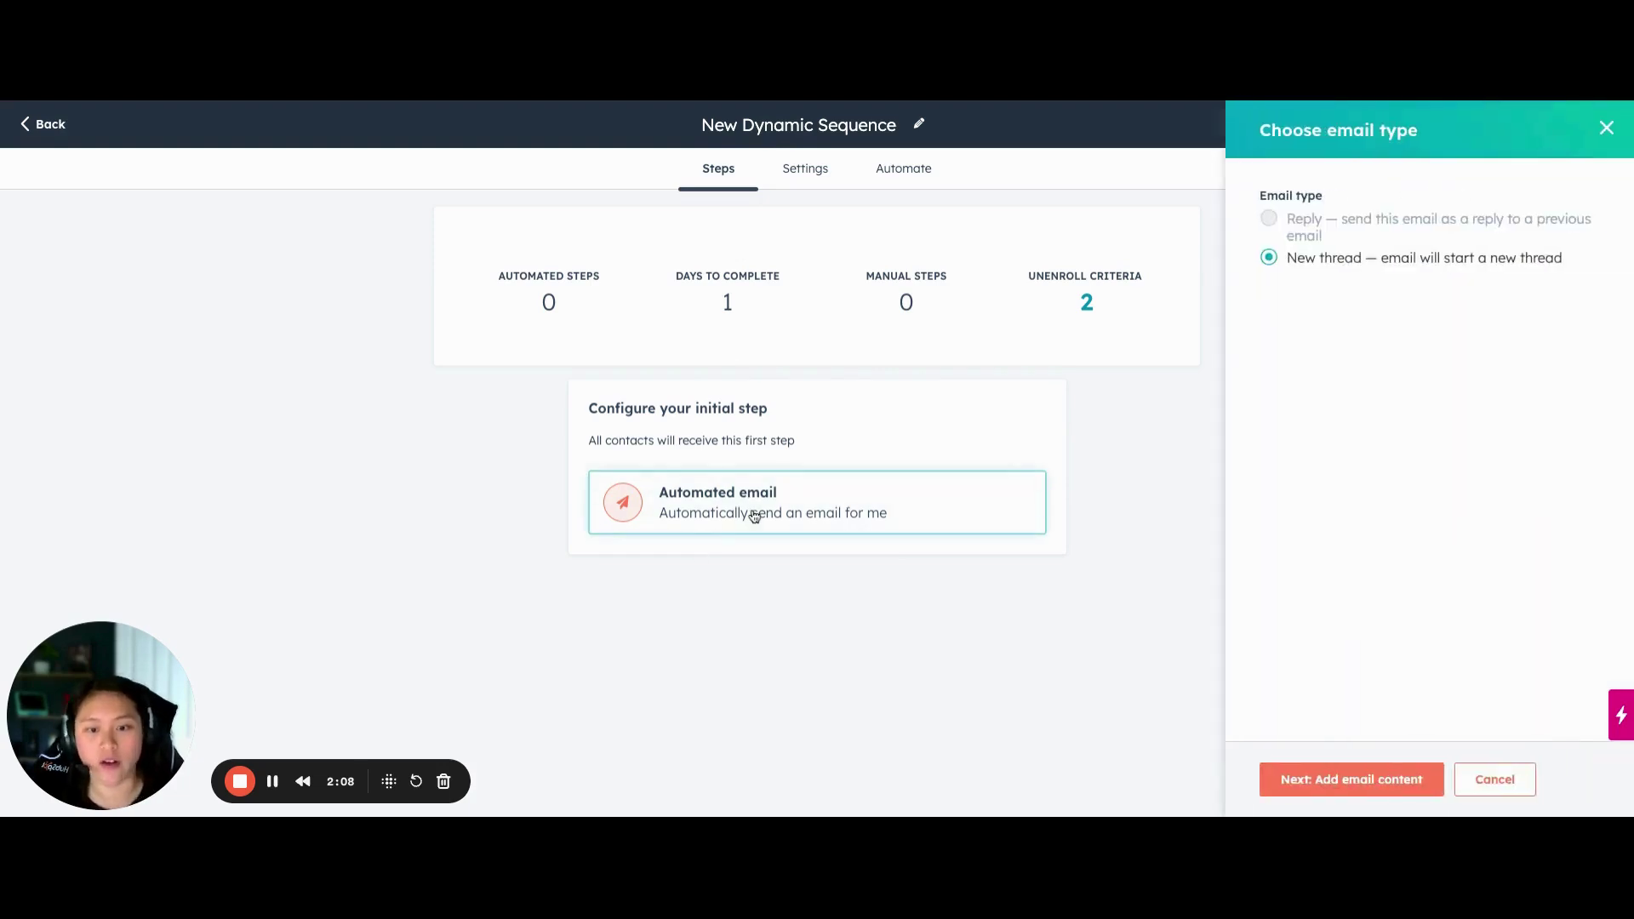
pyautogui.click(1327, 778)
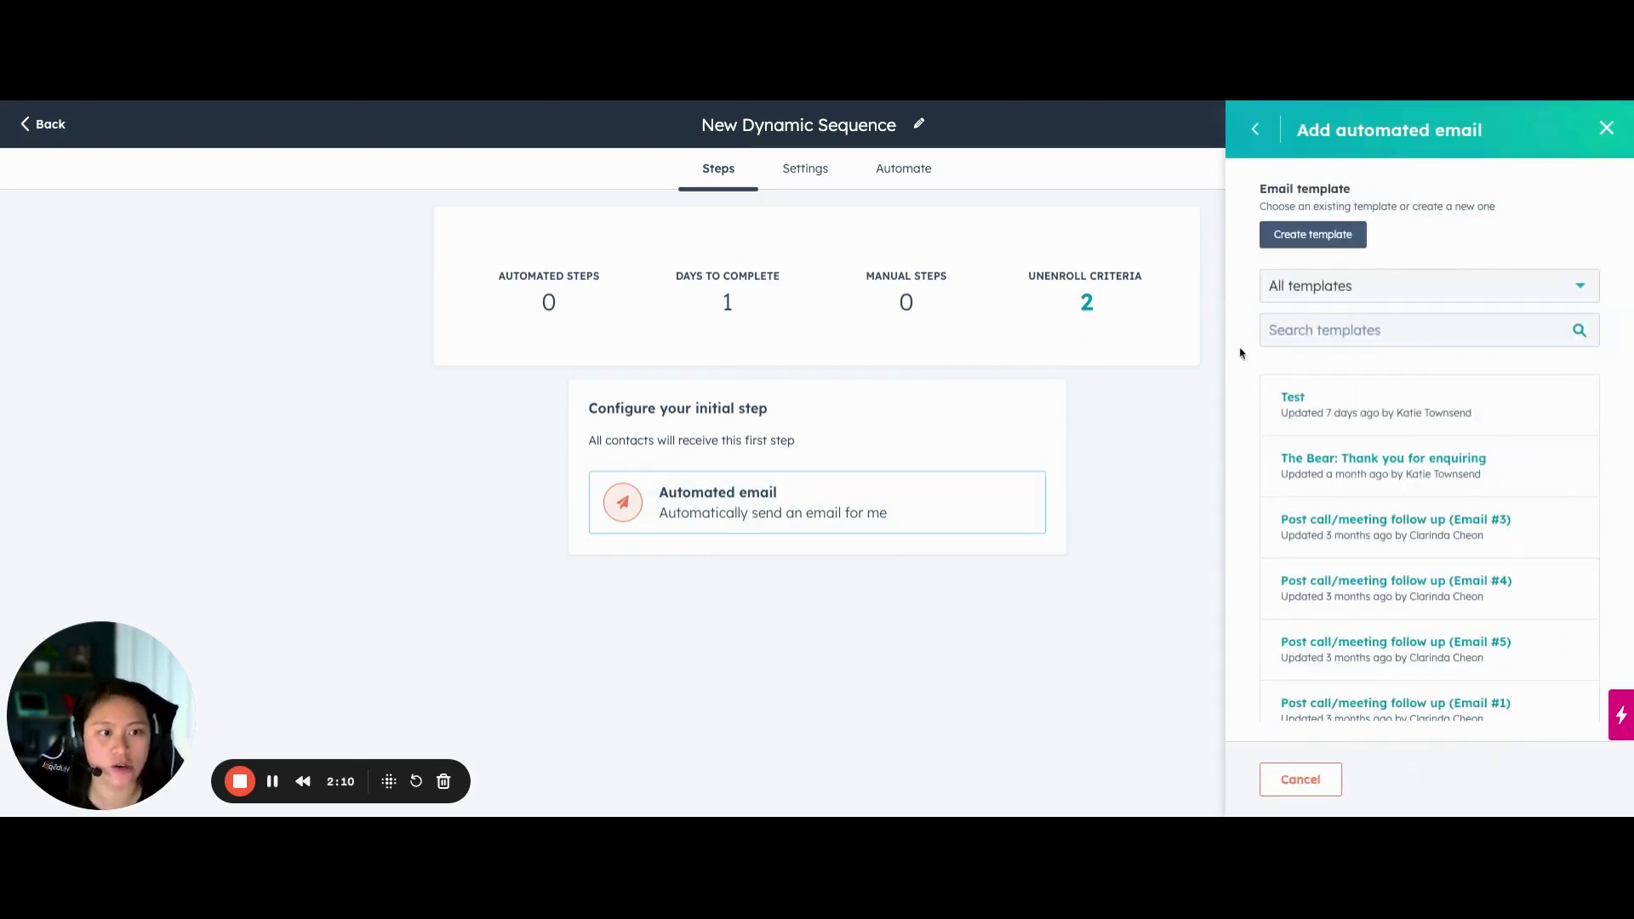
pyautogui.click(1292, 397)
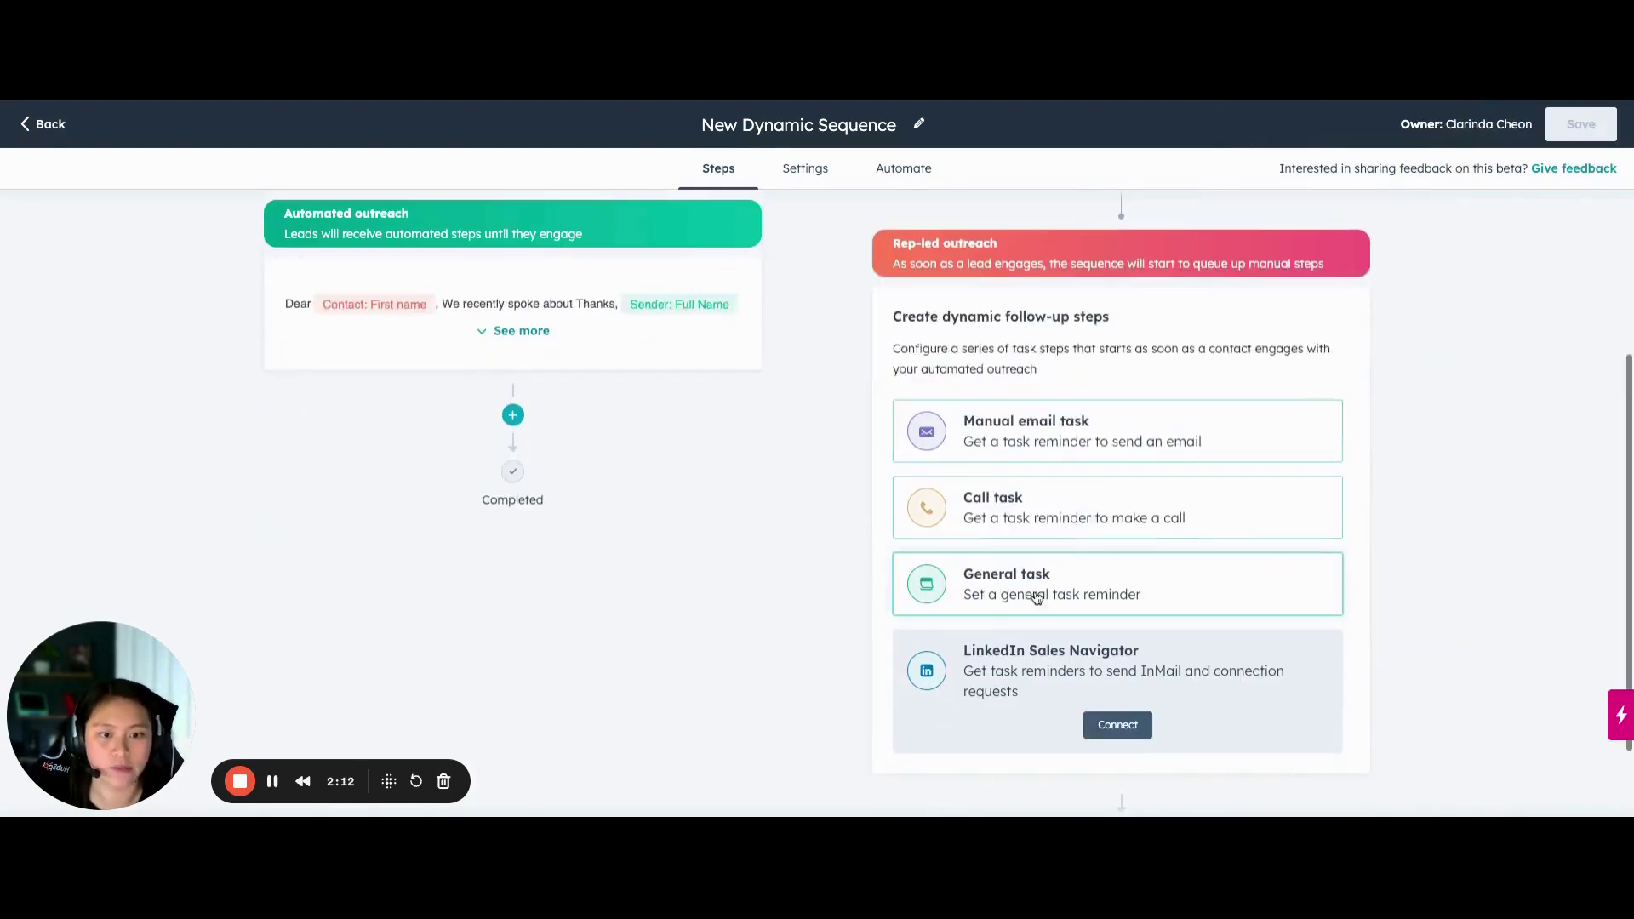
# Step: Add a second automated email to the automated outreach as a reply to Step 1, using the "How's your calendar look?" email template
pyautogui.scroll(5, 693, 336)
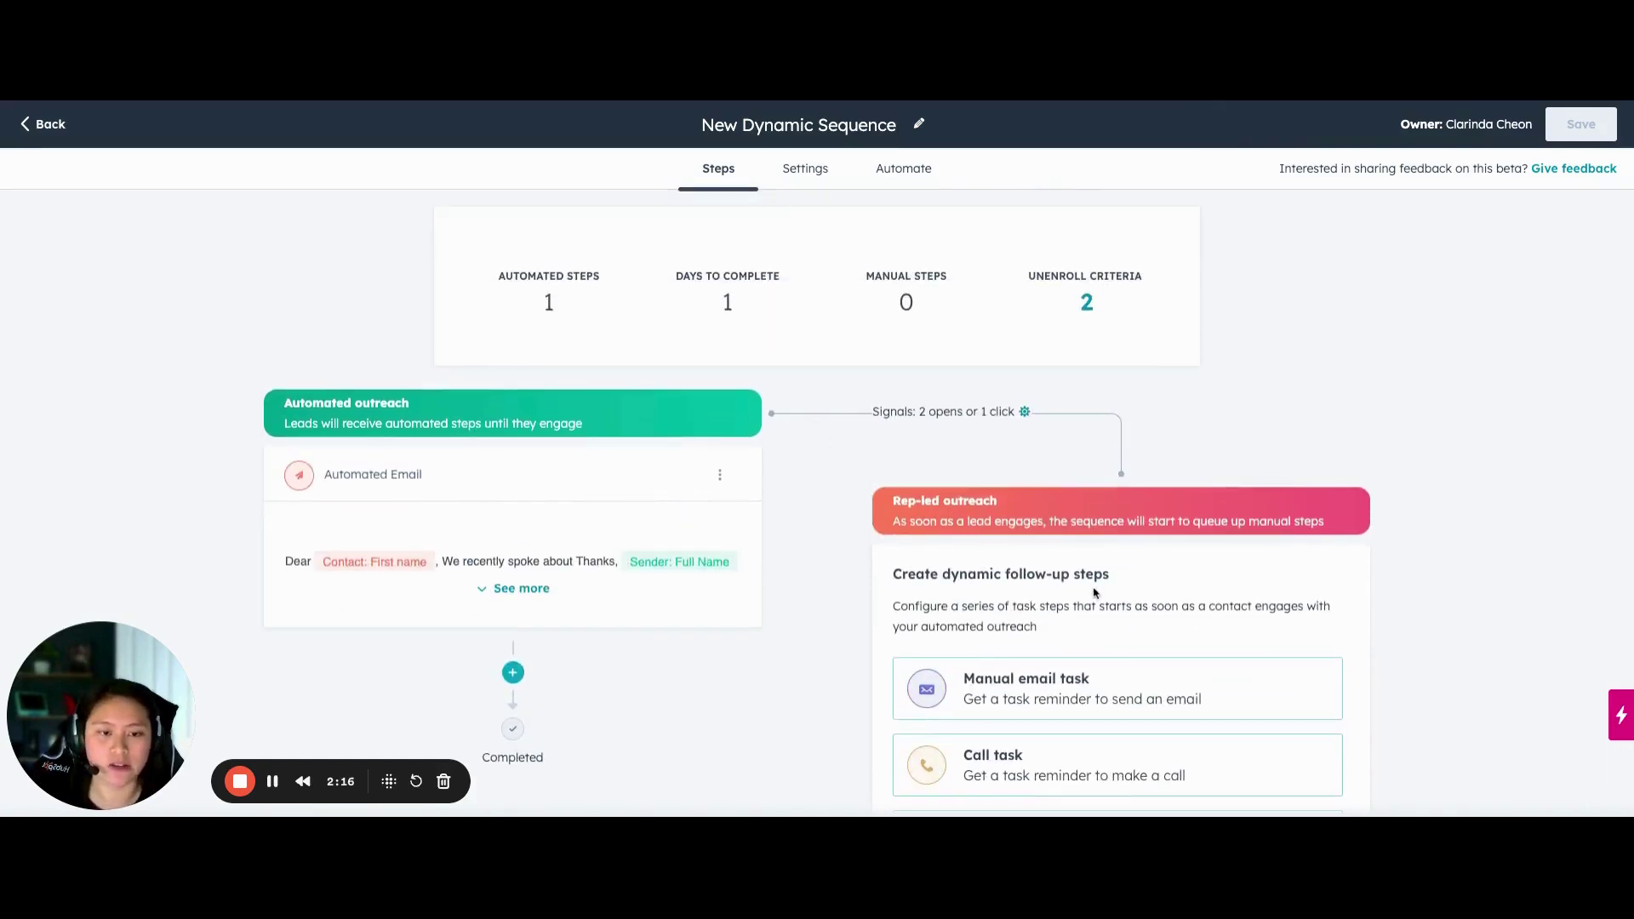
pyautogui.scroll(-3, 1095, 593)
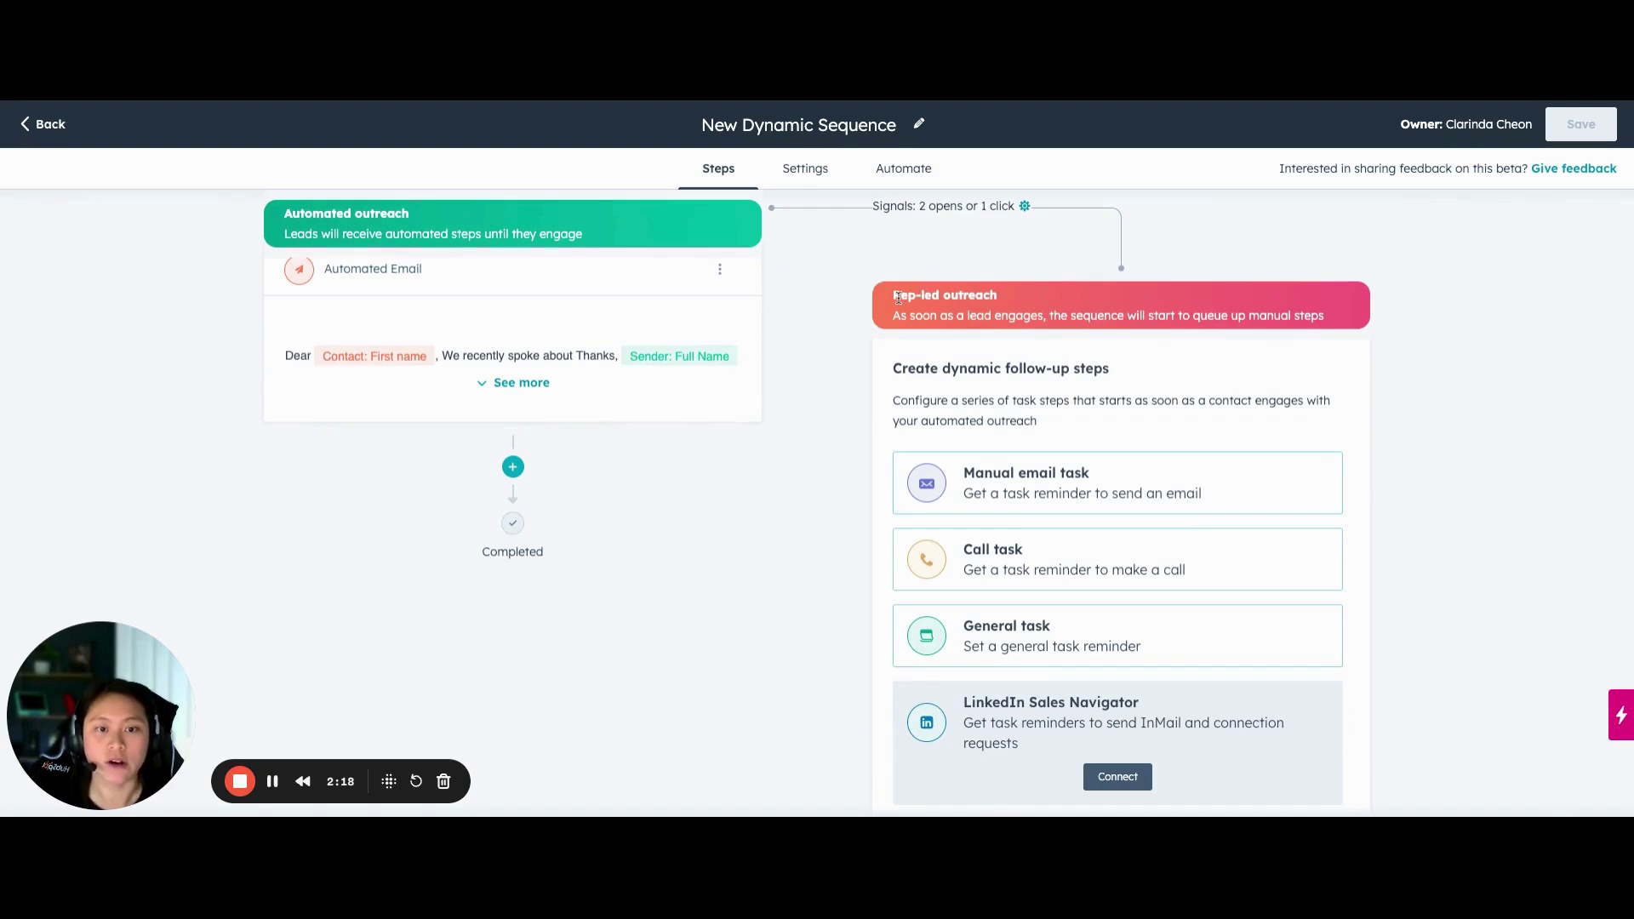
pyautogui.moveTo(898, 297); pyautogui.dragTo(1064, 304)
pyautogui.scroll(-1, 968, 393)
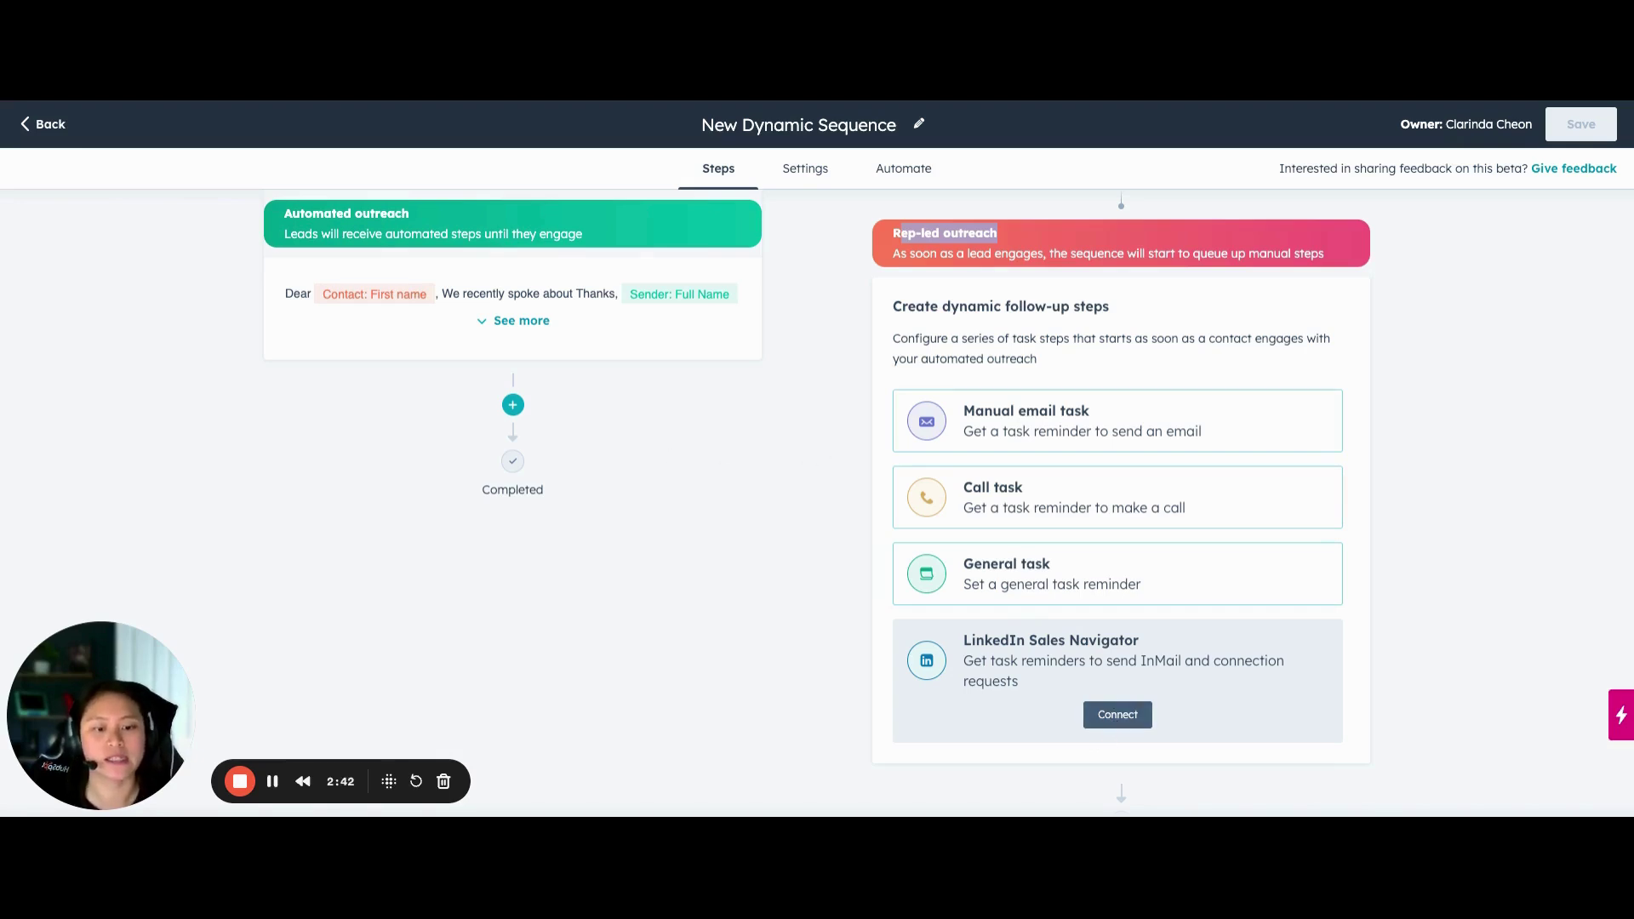
pyautogui.scroll(1, 664, 518)
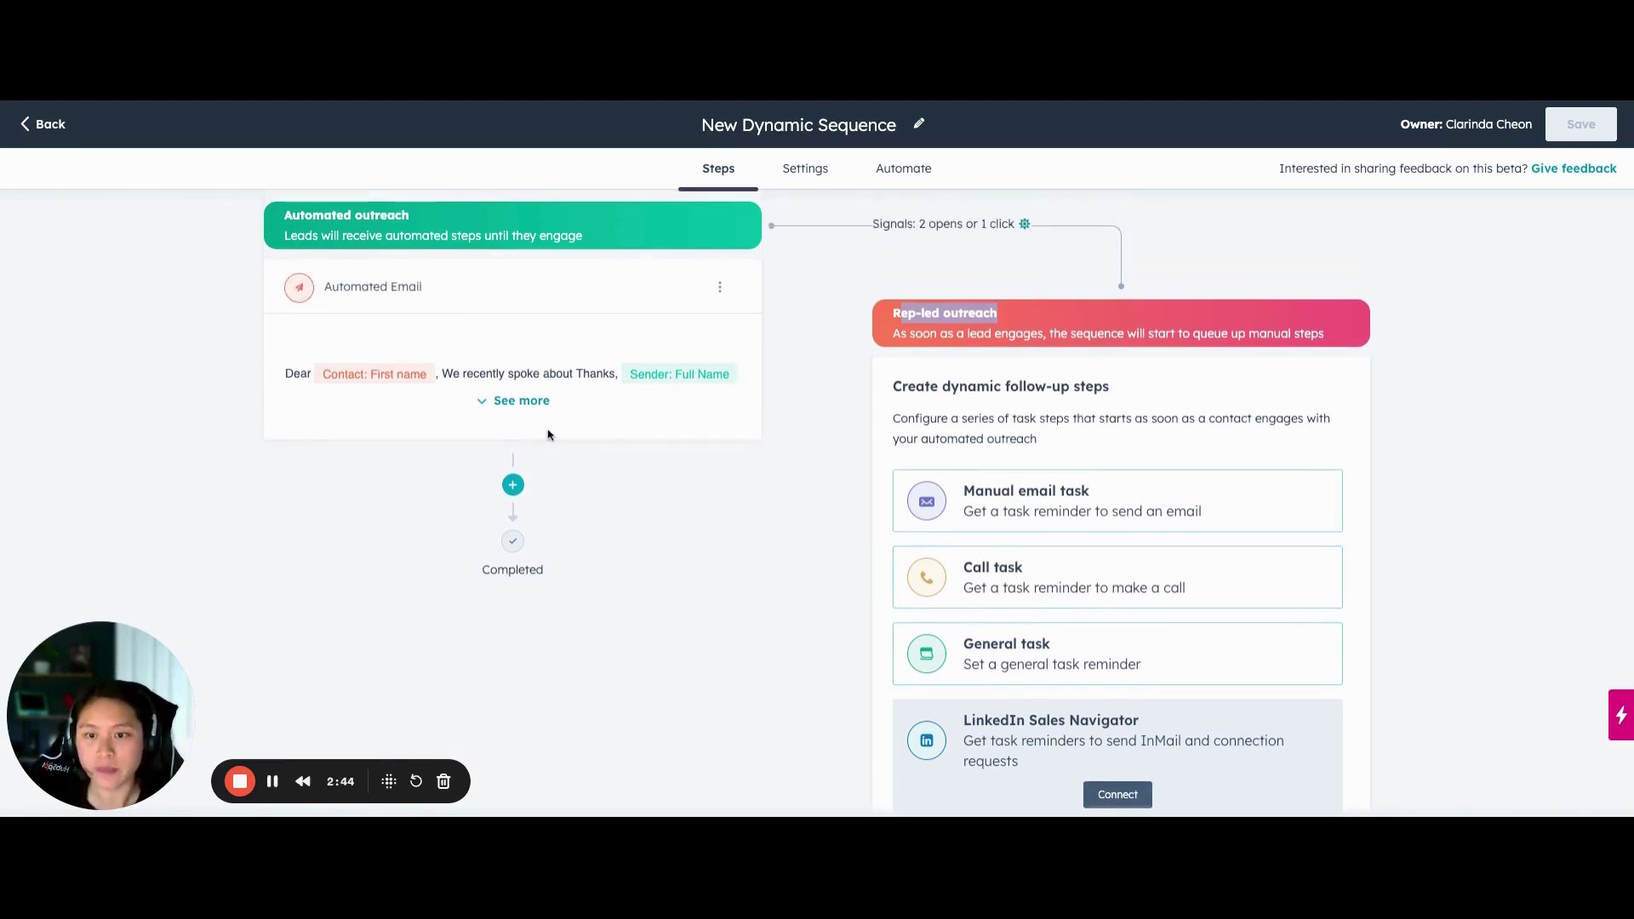
pyautogui.click(513, 486)
pyautogui.click(382, 607)
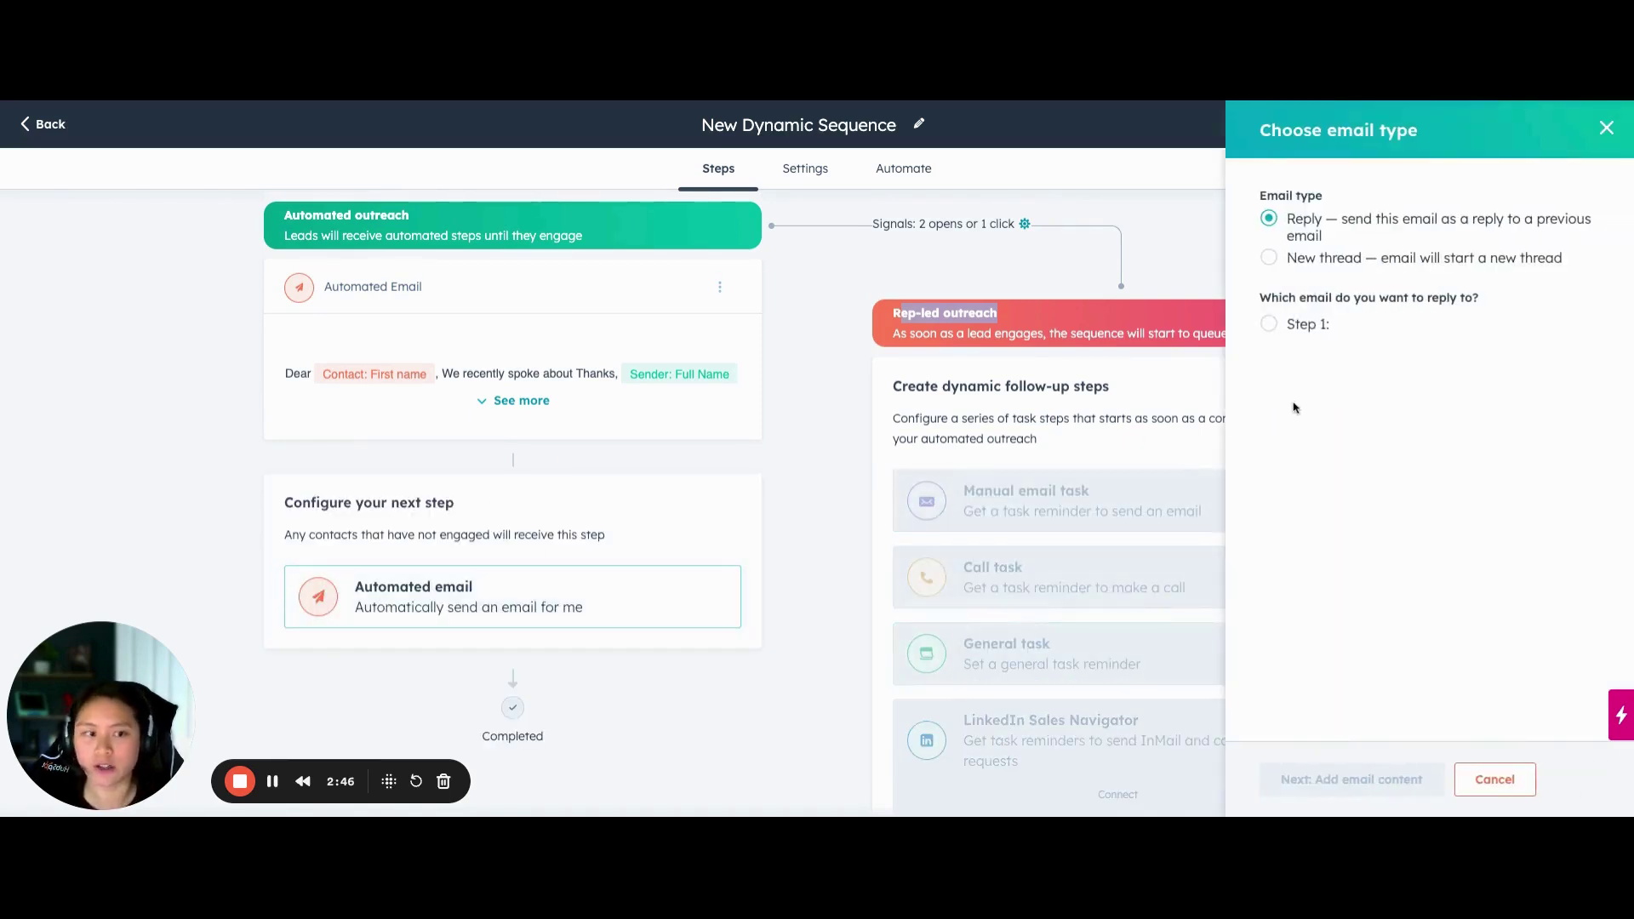
pyautogui.click(1282, 327)
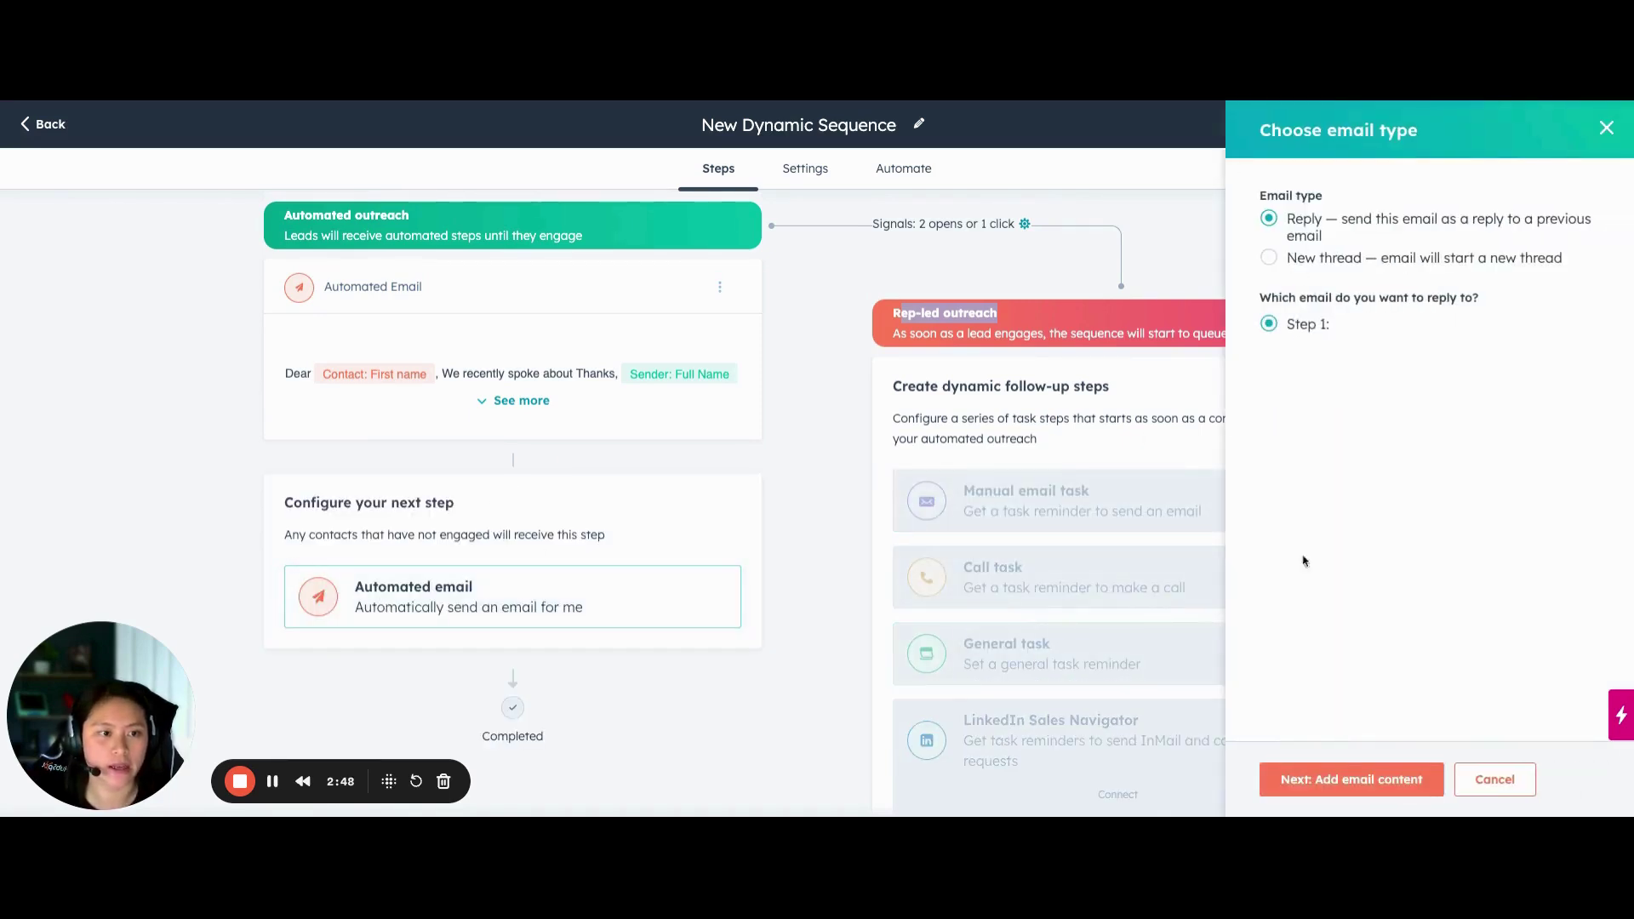
pyautogui.click(1301, 775)
pyautogui.click(1328, 553)
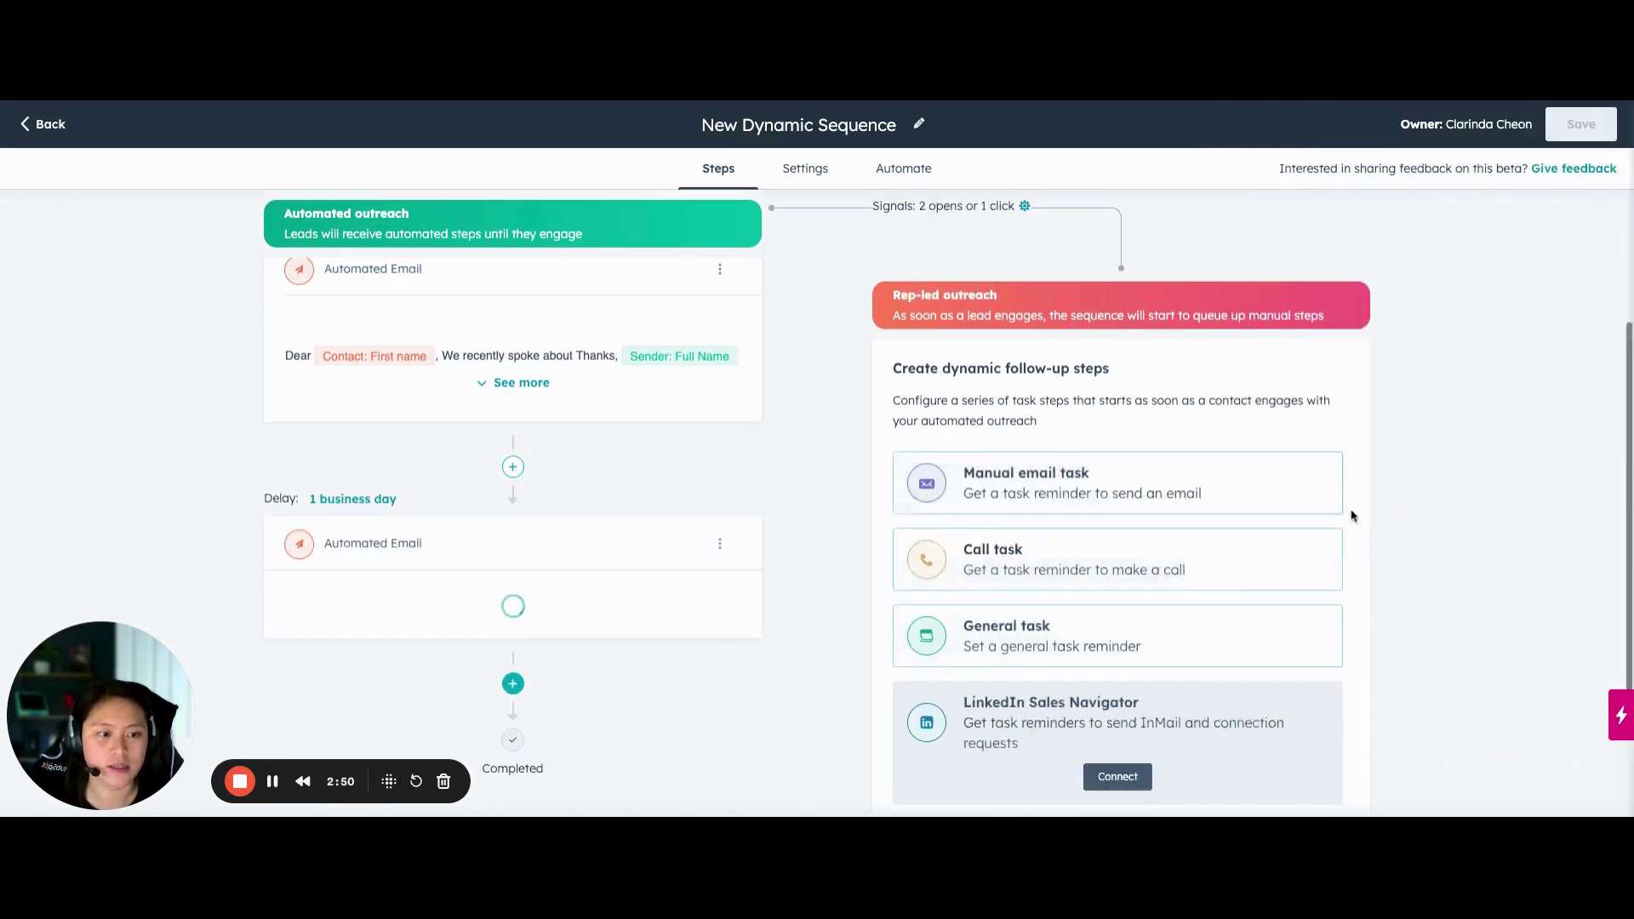
# Step: Add a manual email task to the rep-led outreach, sent as a new thread and using the Test template
pyautogui.scroll(2, 553, 527)
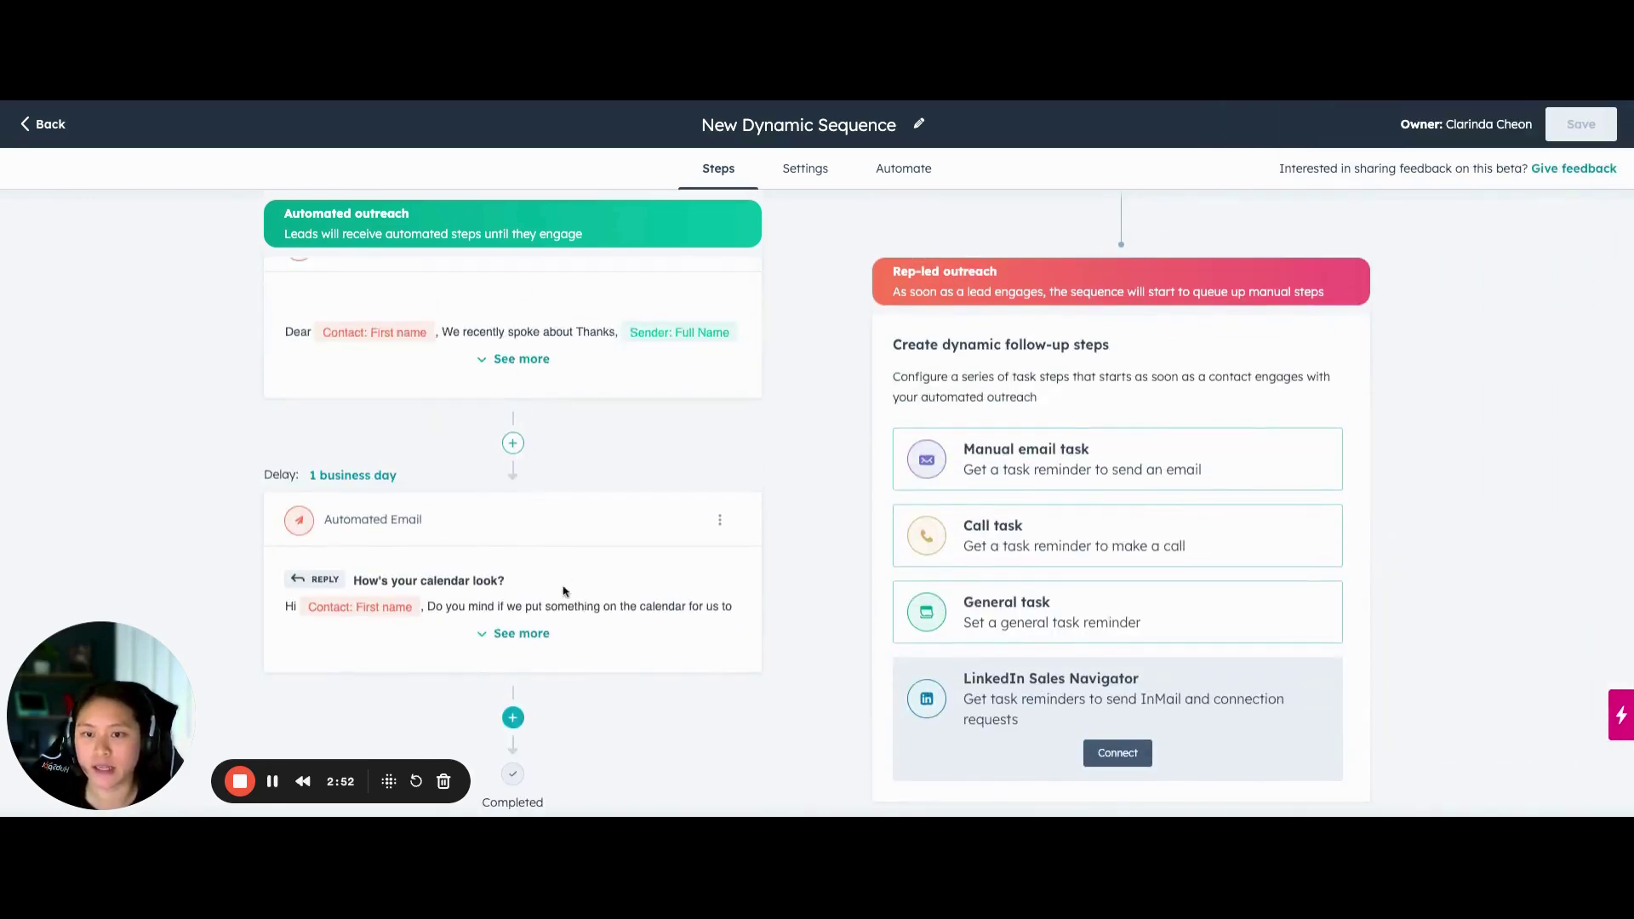
pyautogui.scroll(-2, 564, 367)
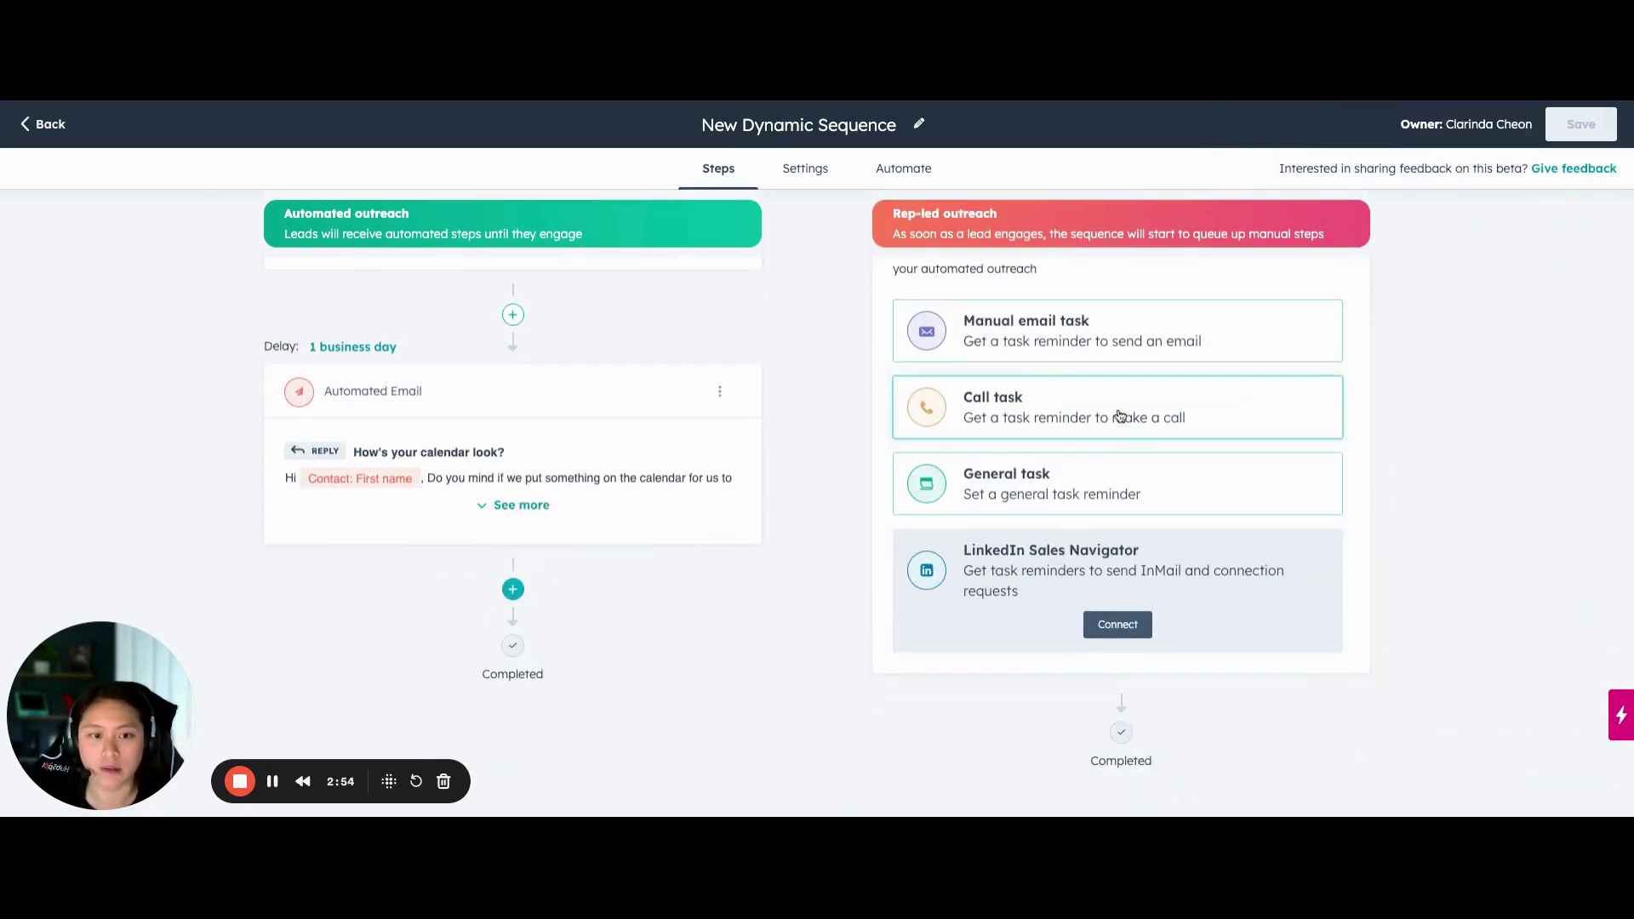
pyautogui.click(1021, 332)
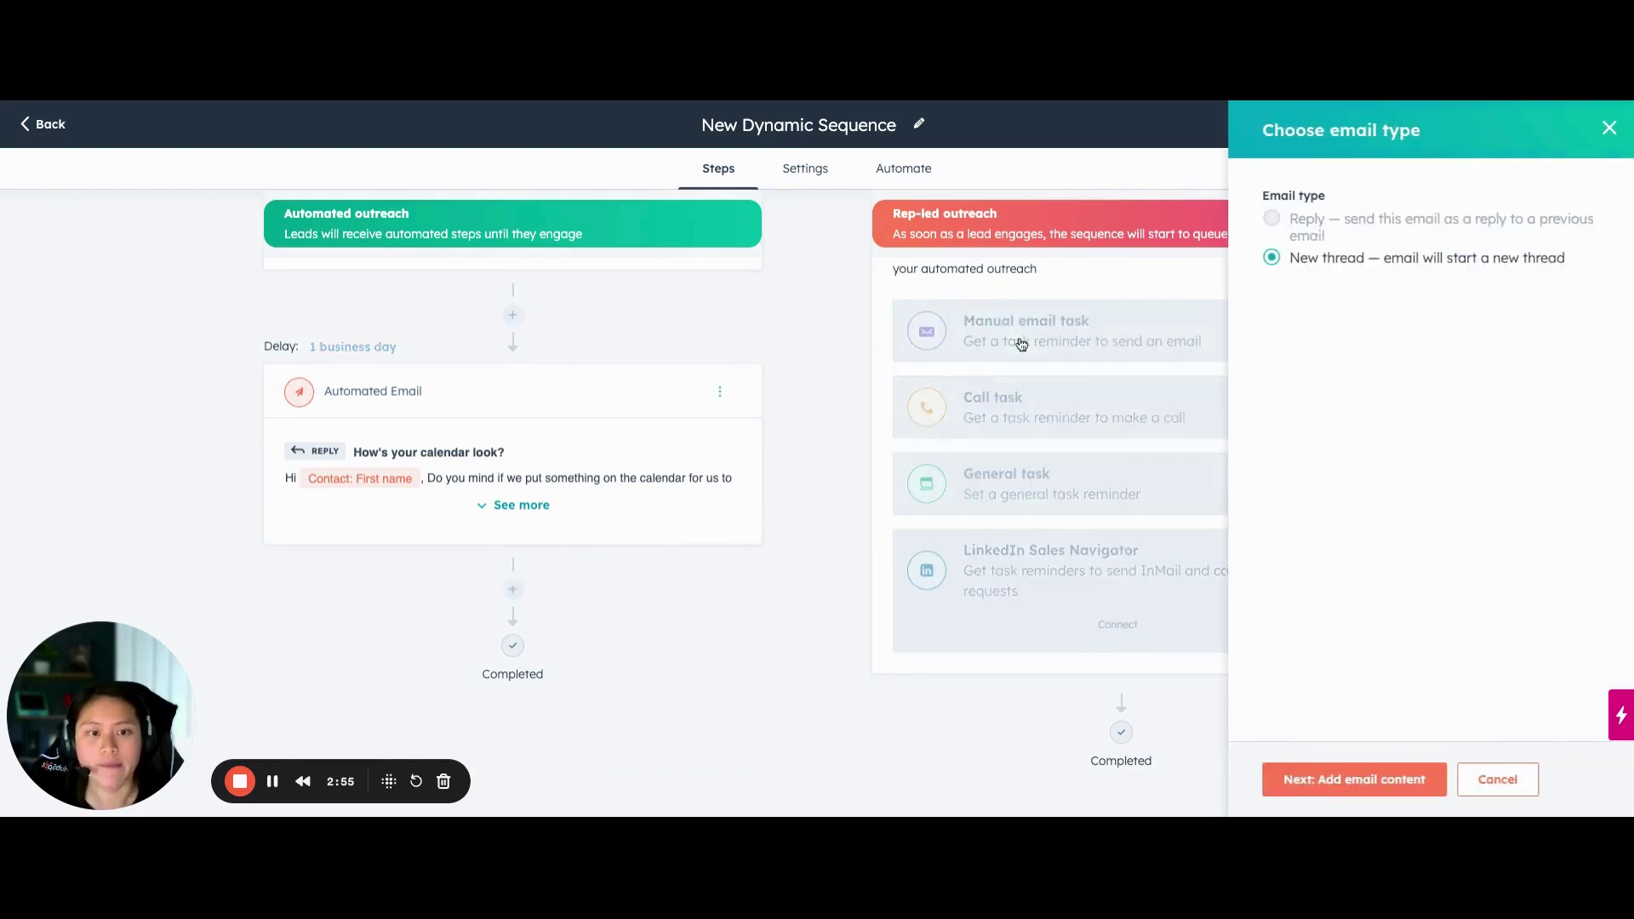
pyautogui.click(1308, 778)
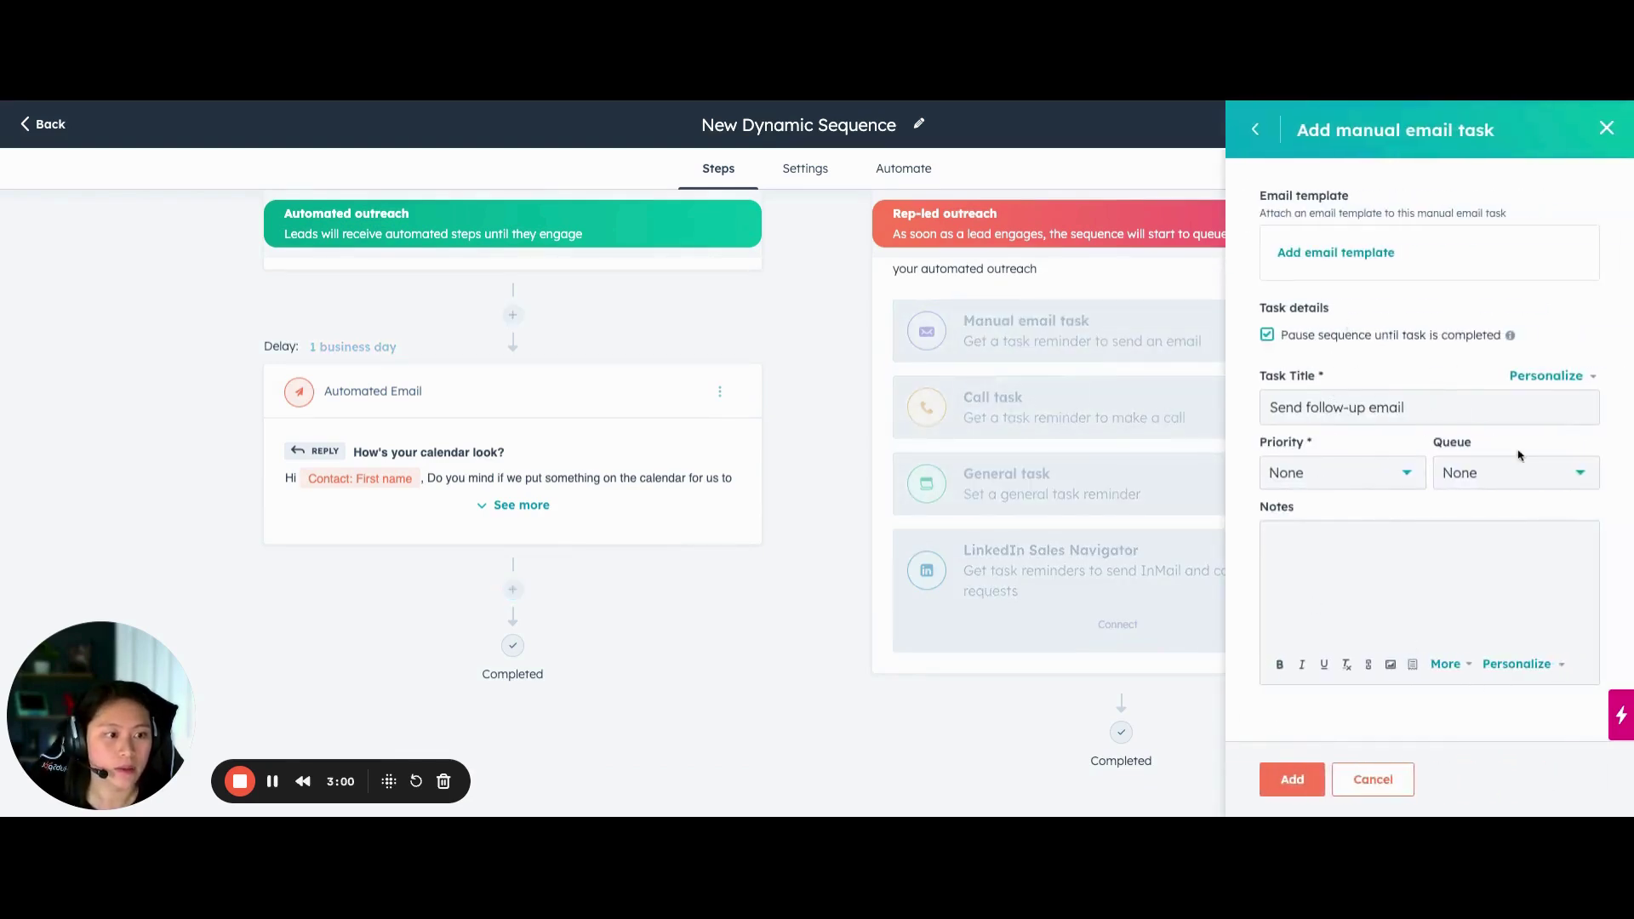
pyautogui.click(1359, 253)
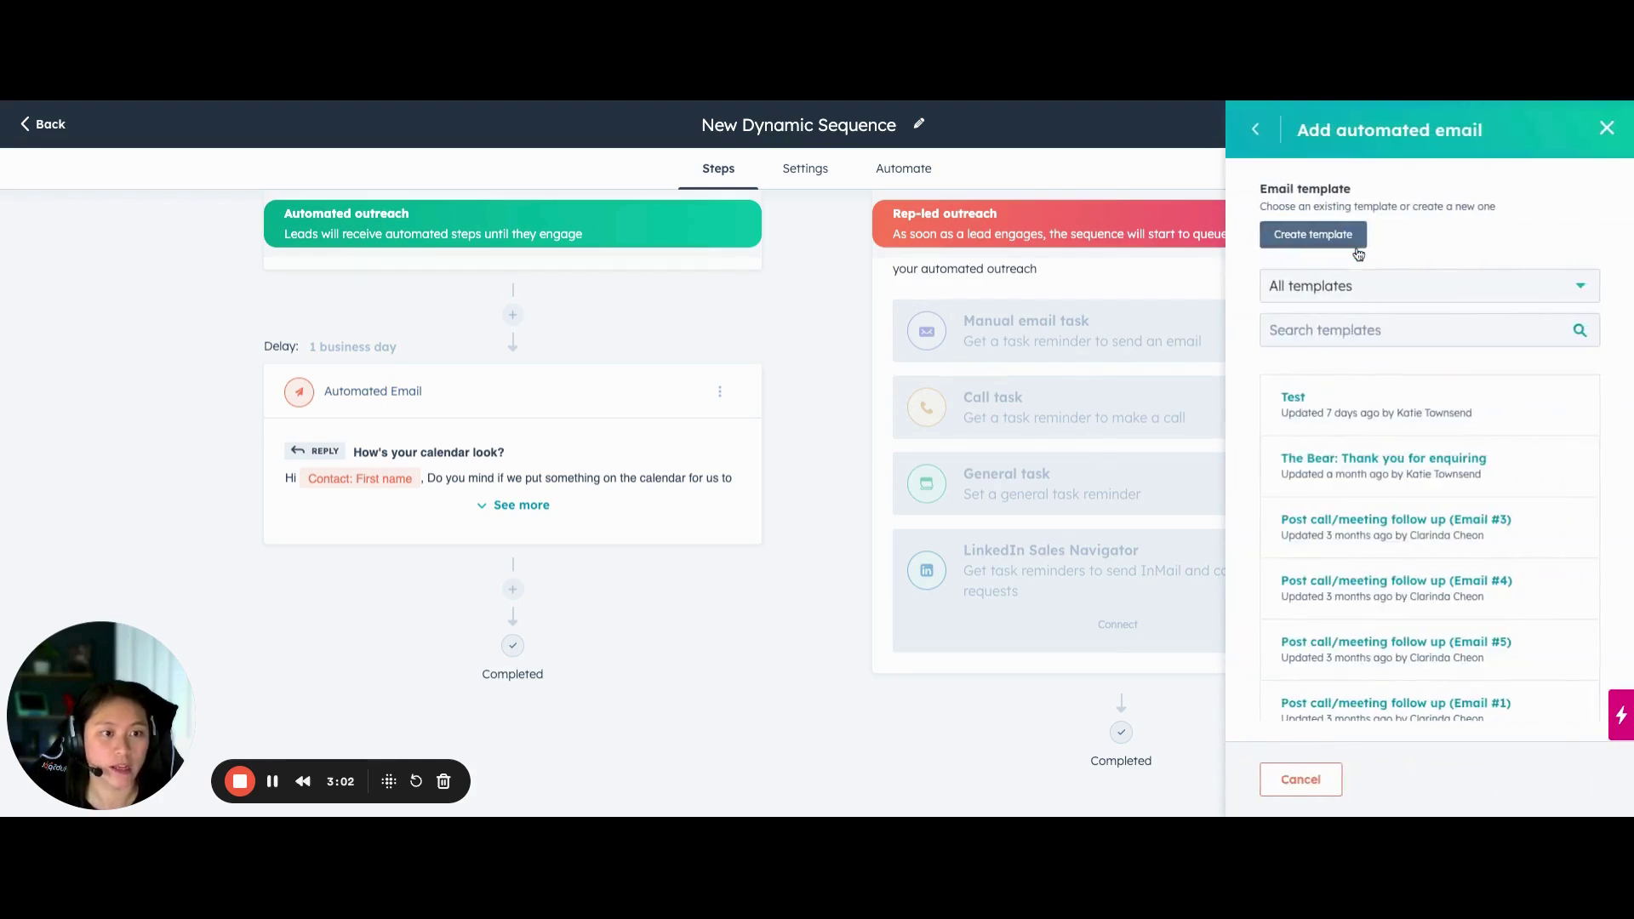
pyautogui.click(1294, 400)
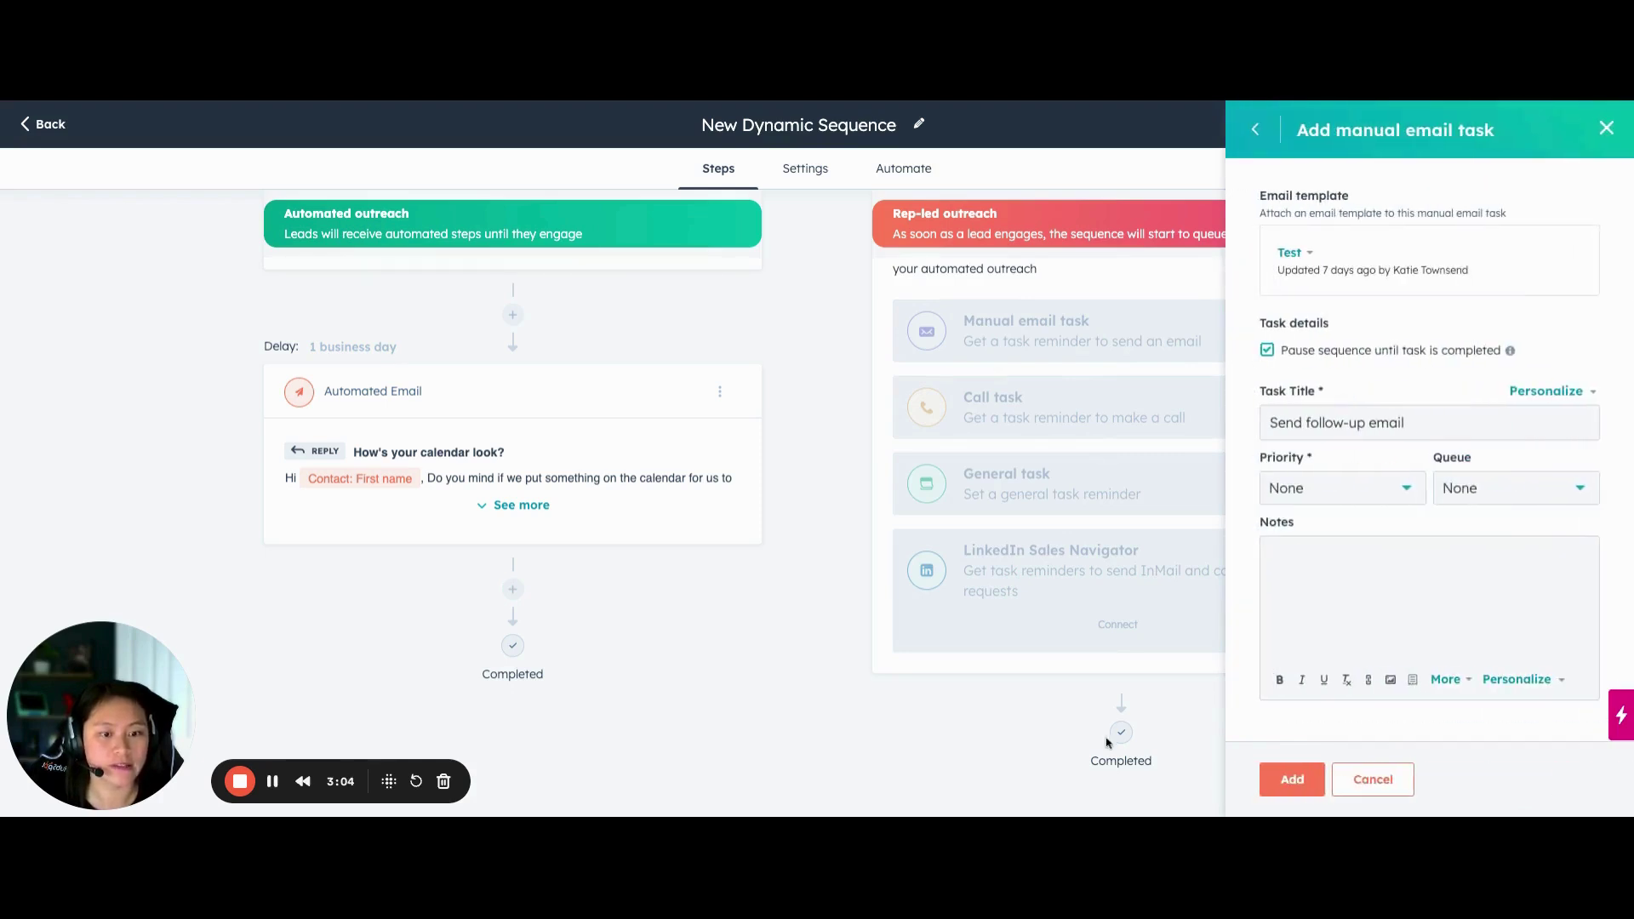
pyautogui.click(1264, 782)
# Step: Examine the sequence's engagement signal criteria for starting rep-led outreach, along with its business-day, send window and task reminder settings
pyautogui.scroll(2, 1045, 347)
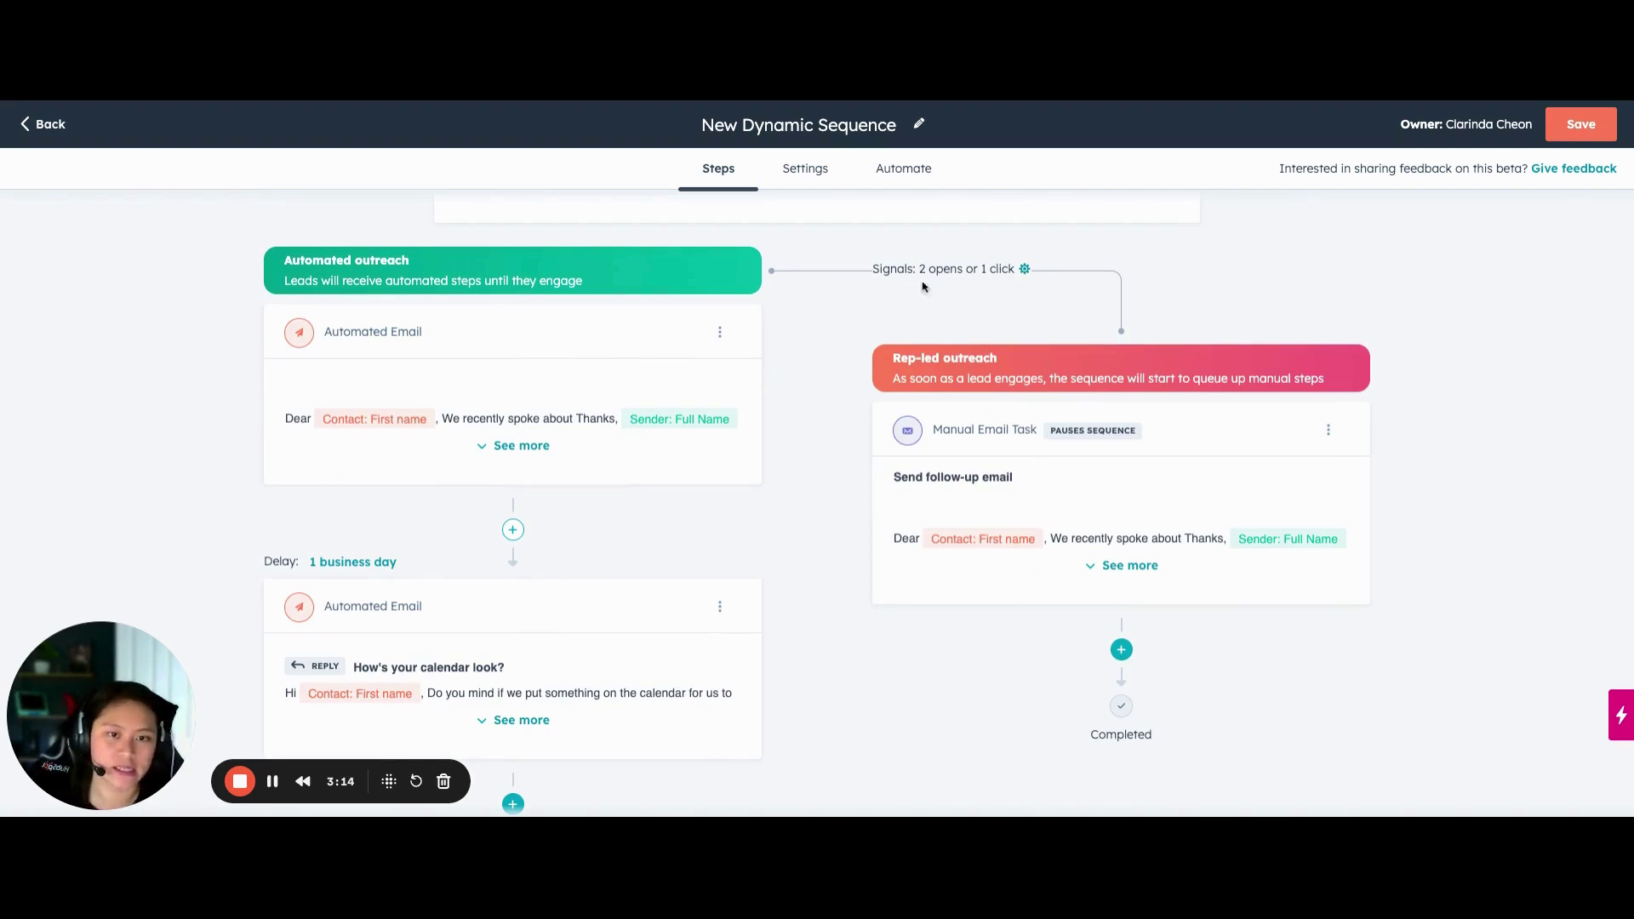
pyautogui.click(1026, 270)
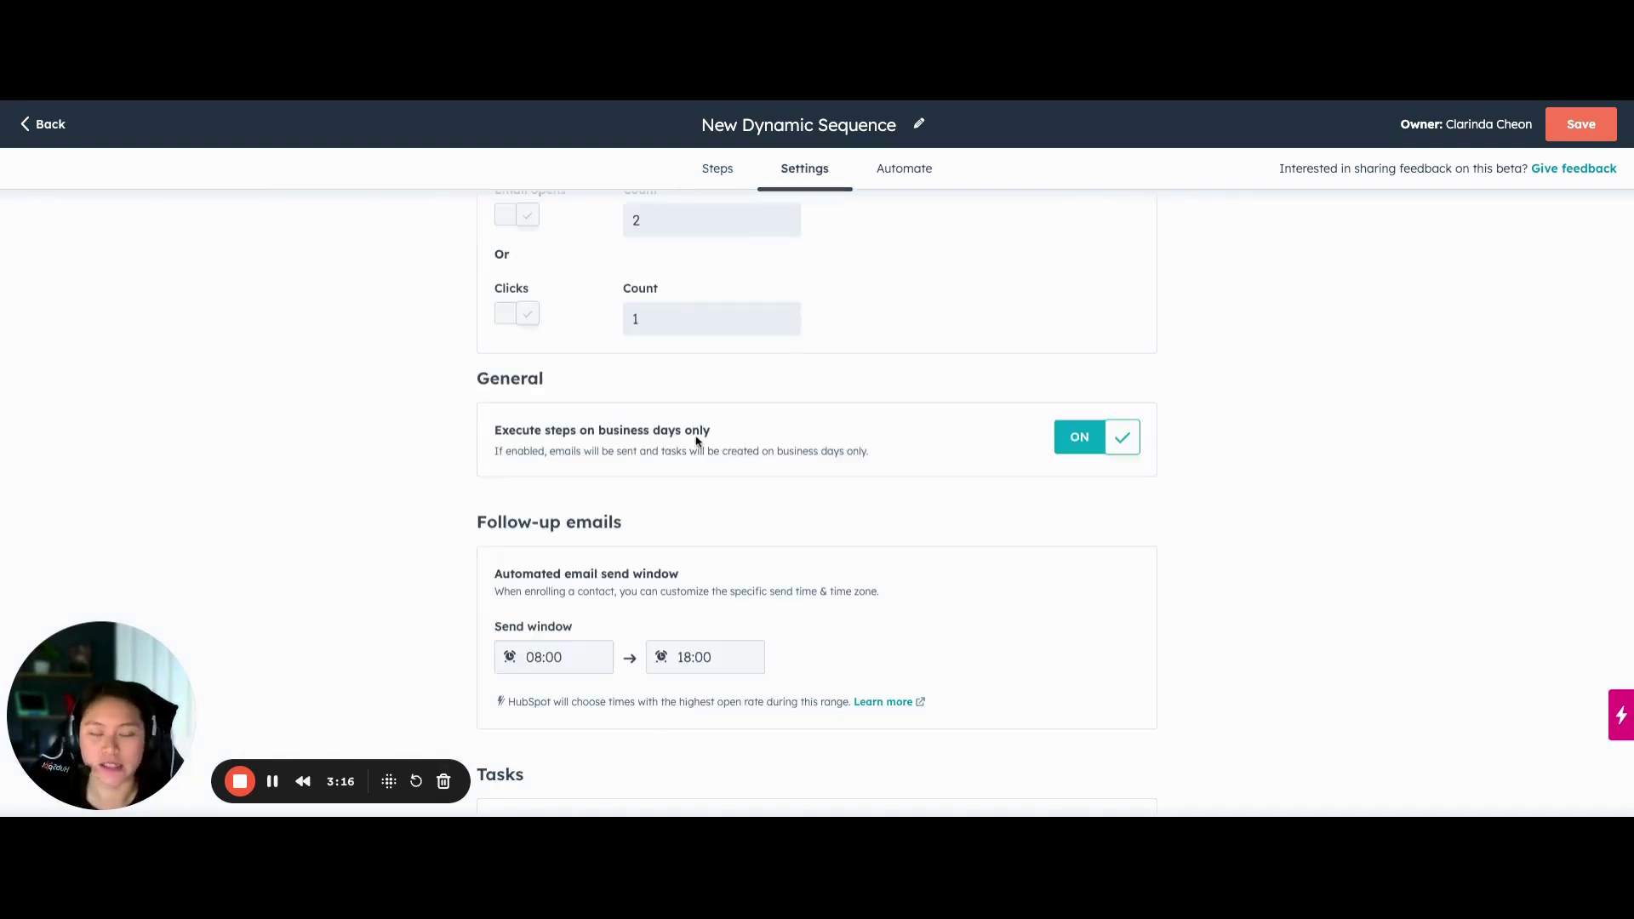
pyautogui.scroll(2, 699, 440)
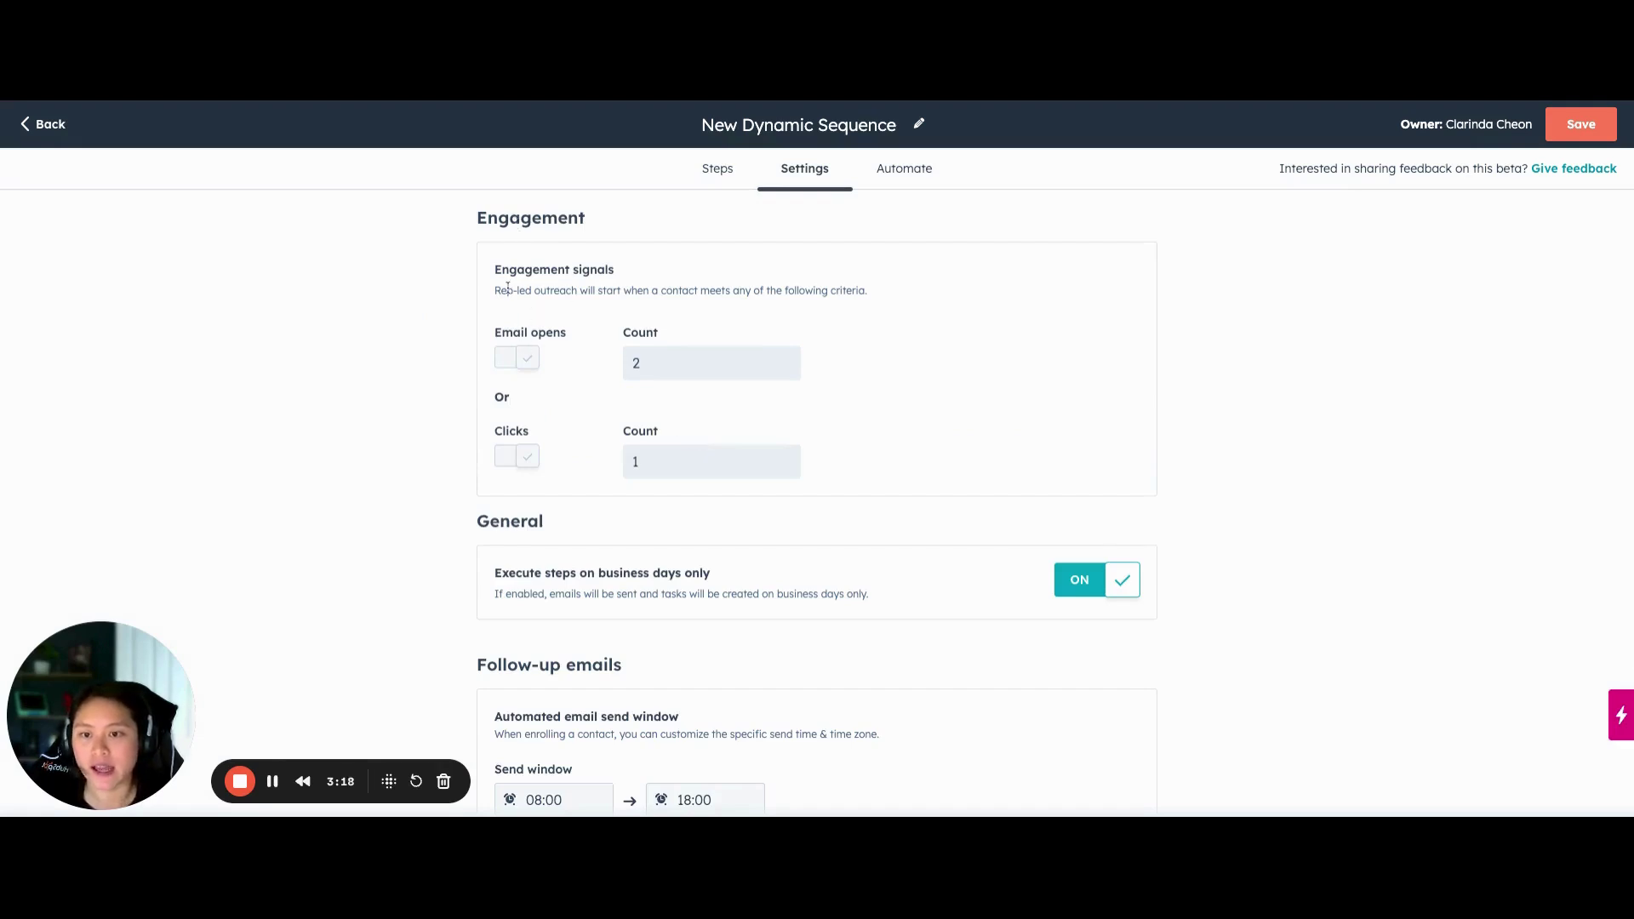
pyautogui.moveTo(493, 290); pyautogui.dragTo(924, 303)
pyautogui.click(711, 329)
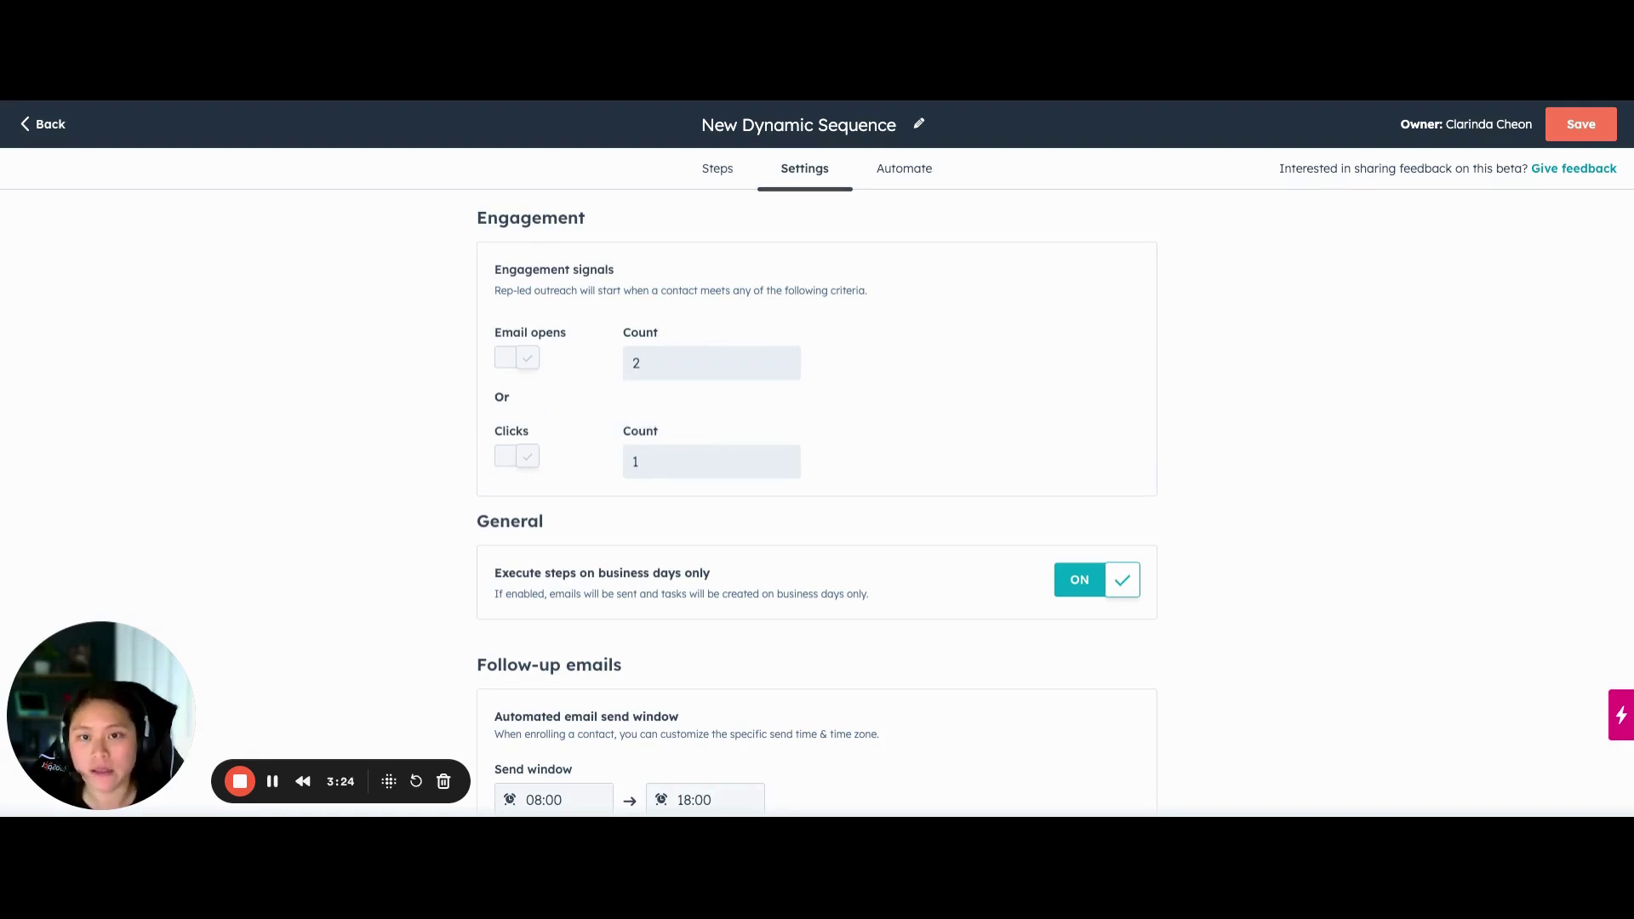
pyautogui.moveTo(664, 361)
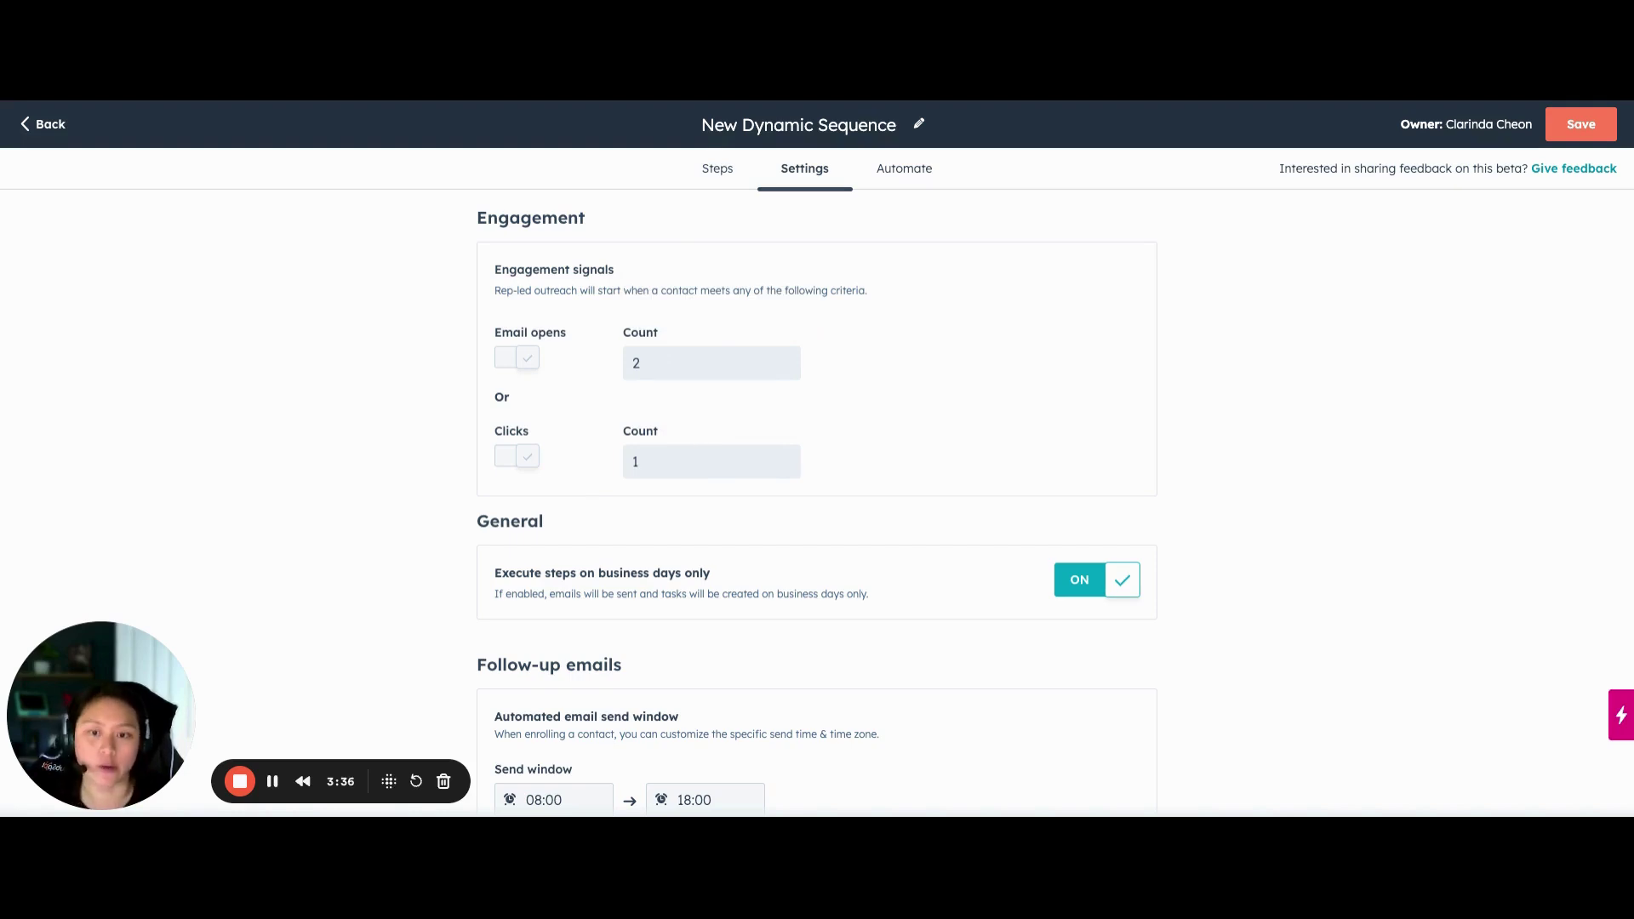
pyautogui.scroll(-3, 881, 520)
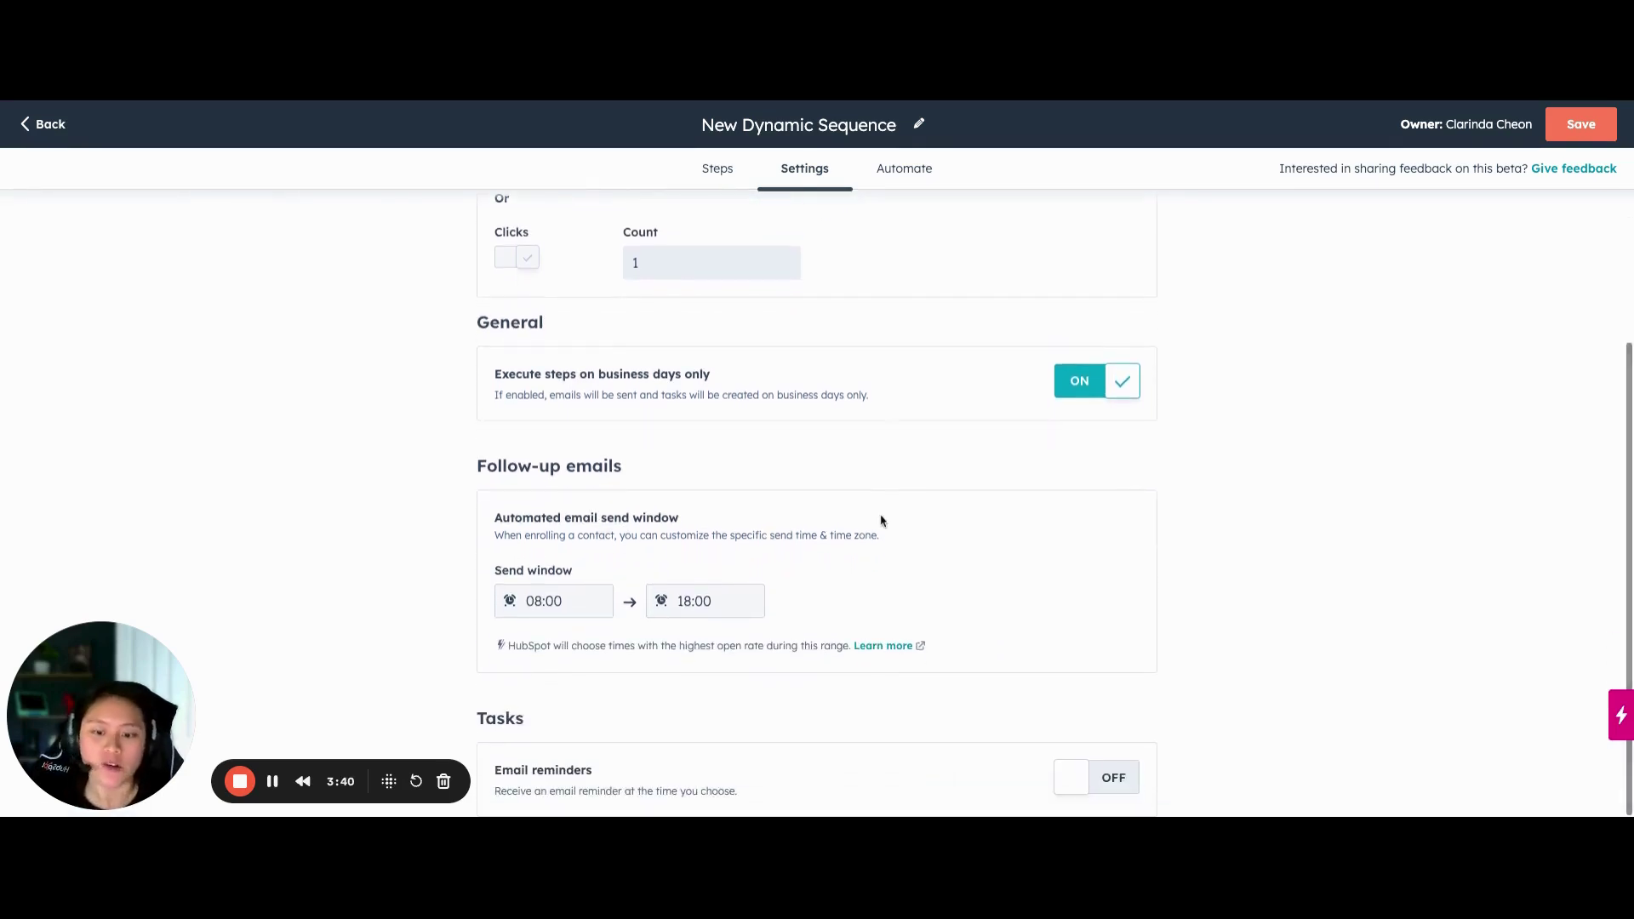
pyautogui.scroll(3, 881, 521)
# Step: Recheck the engagement signals linking automated and rep-led outreach in the sequence's steps, and view its automation options
pyautogui.click(717, 169)
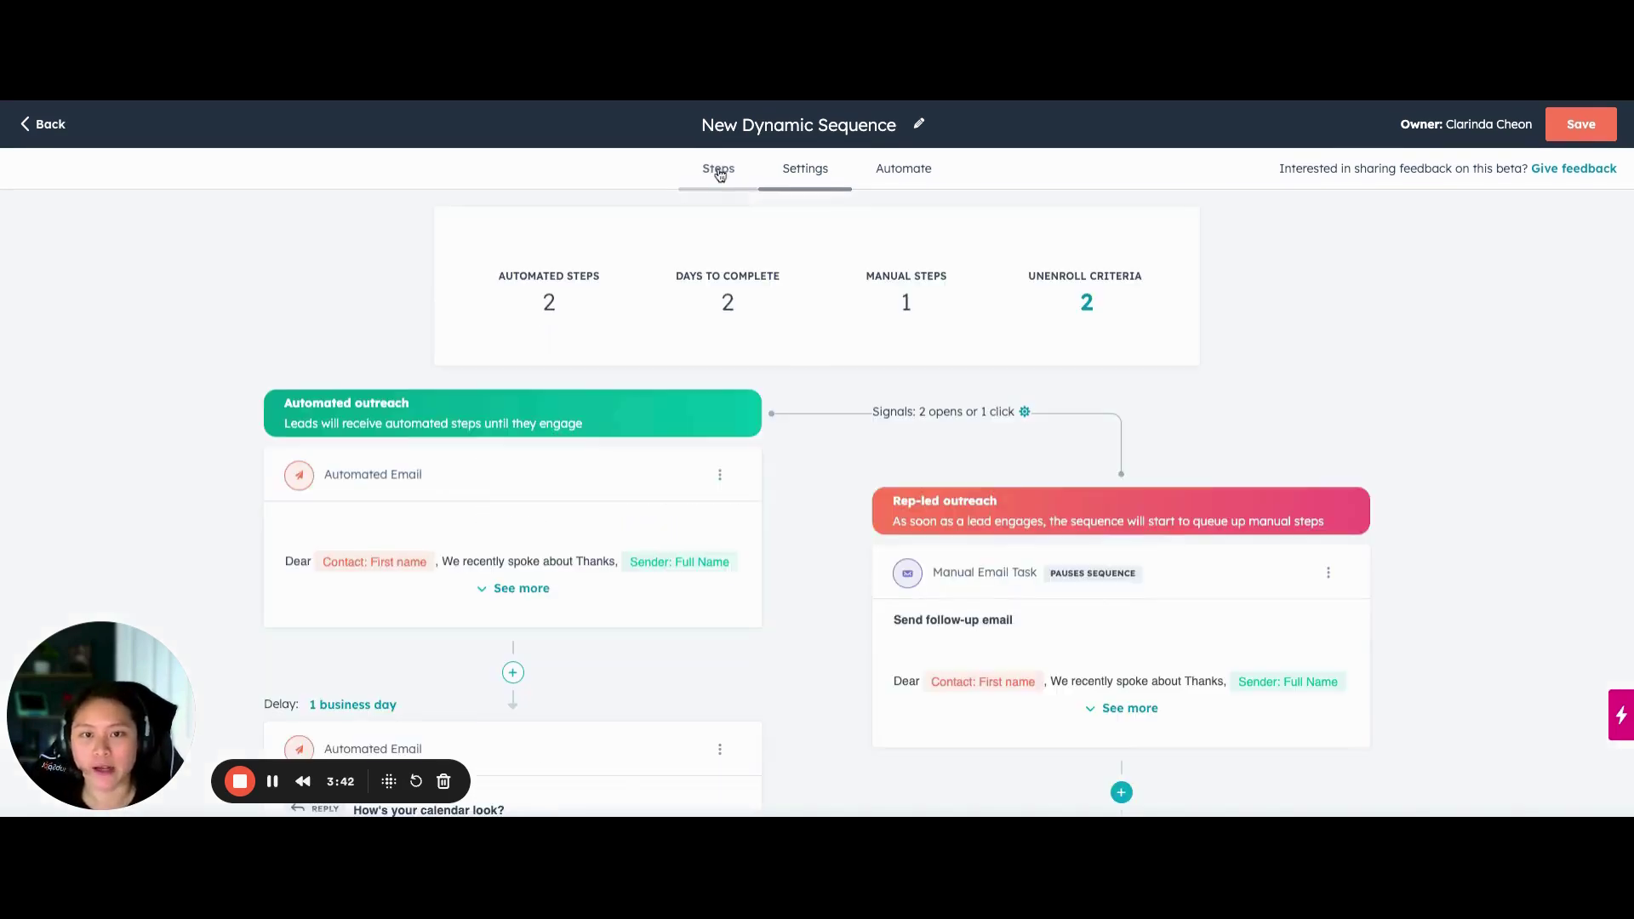
pyautogui.scroll(-2, 774, 387)
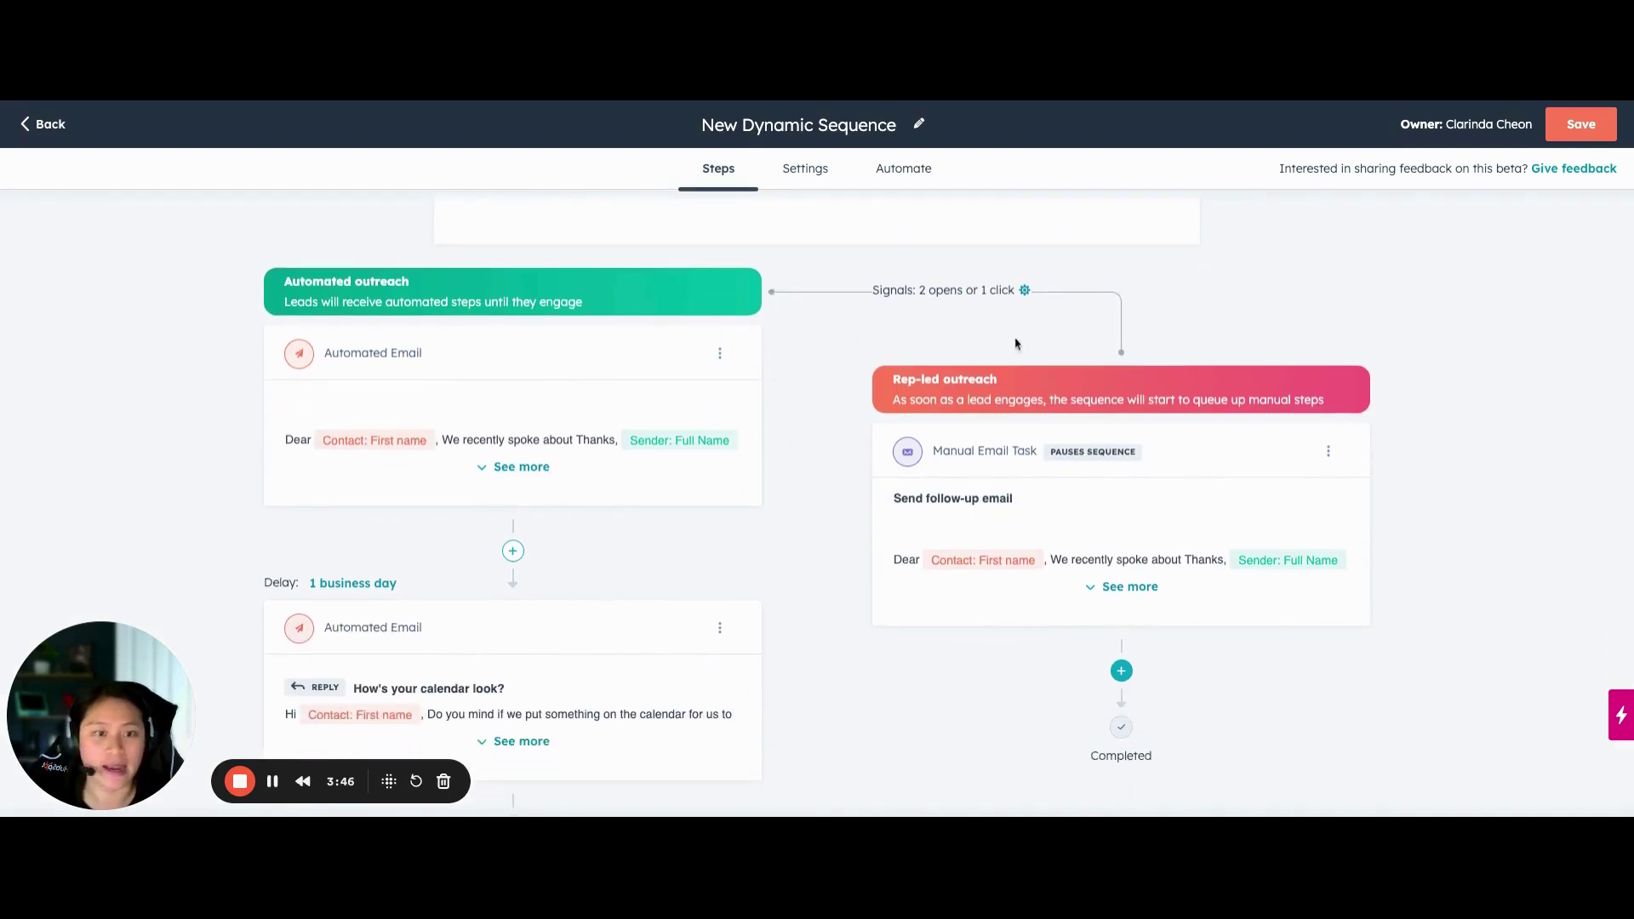
pyautogui.moveTo(871, 289); pyautogui.dragTo(1012, 287)
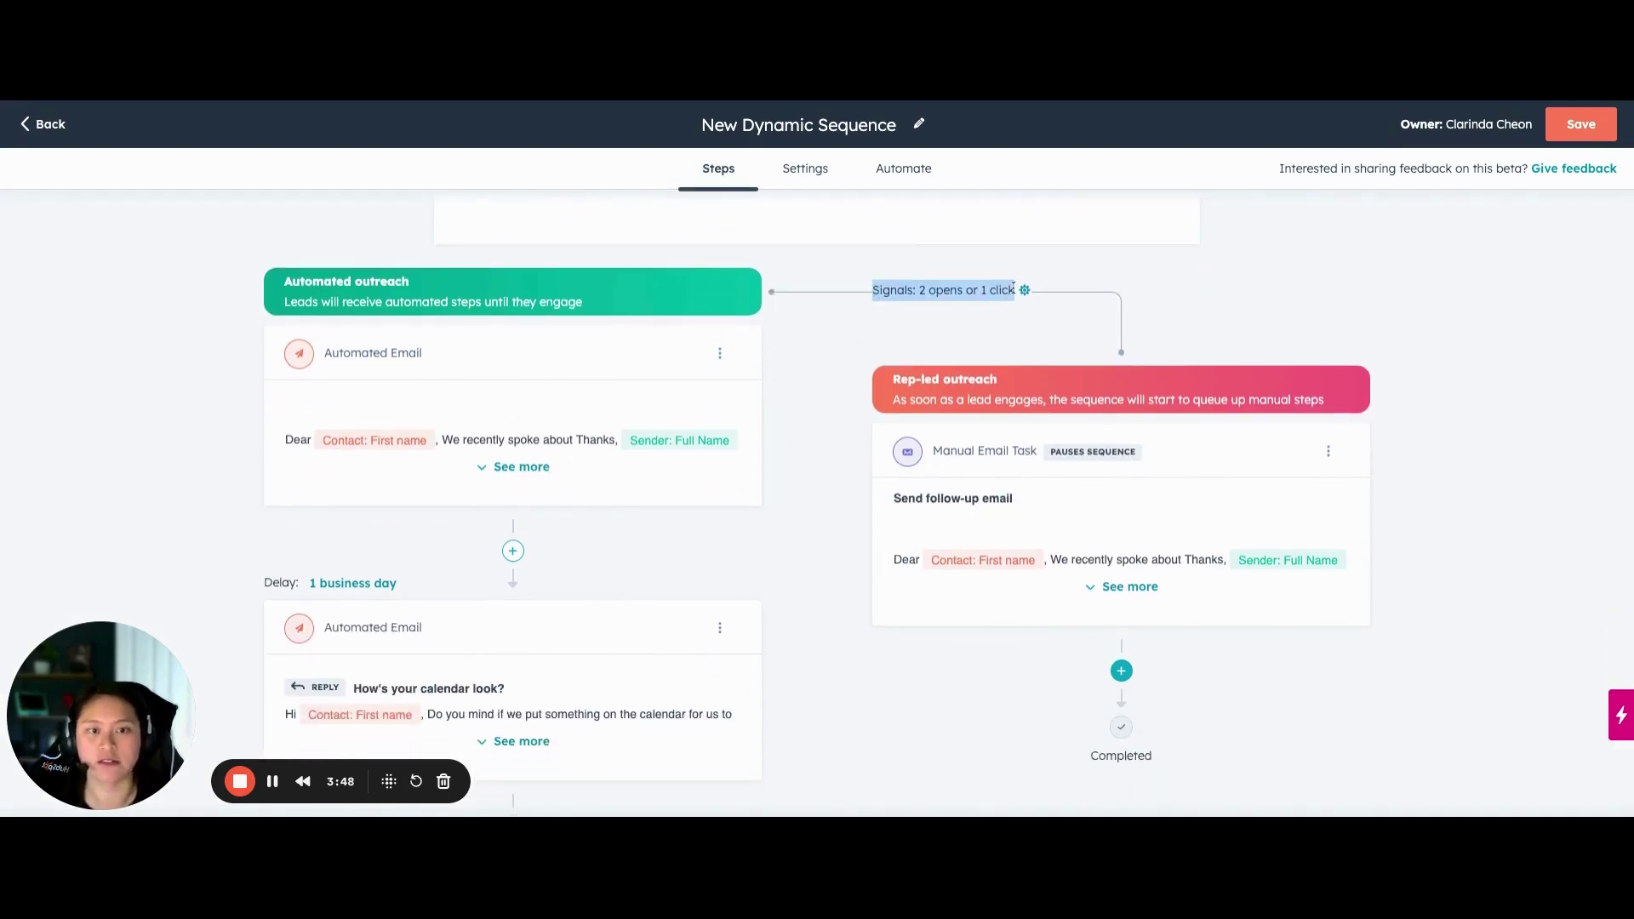
pyautogui.click(904, 168)
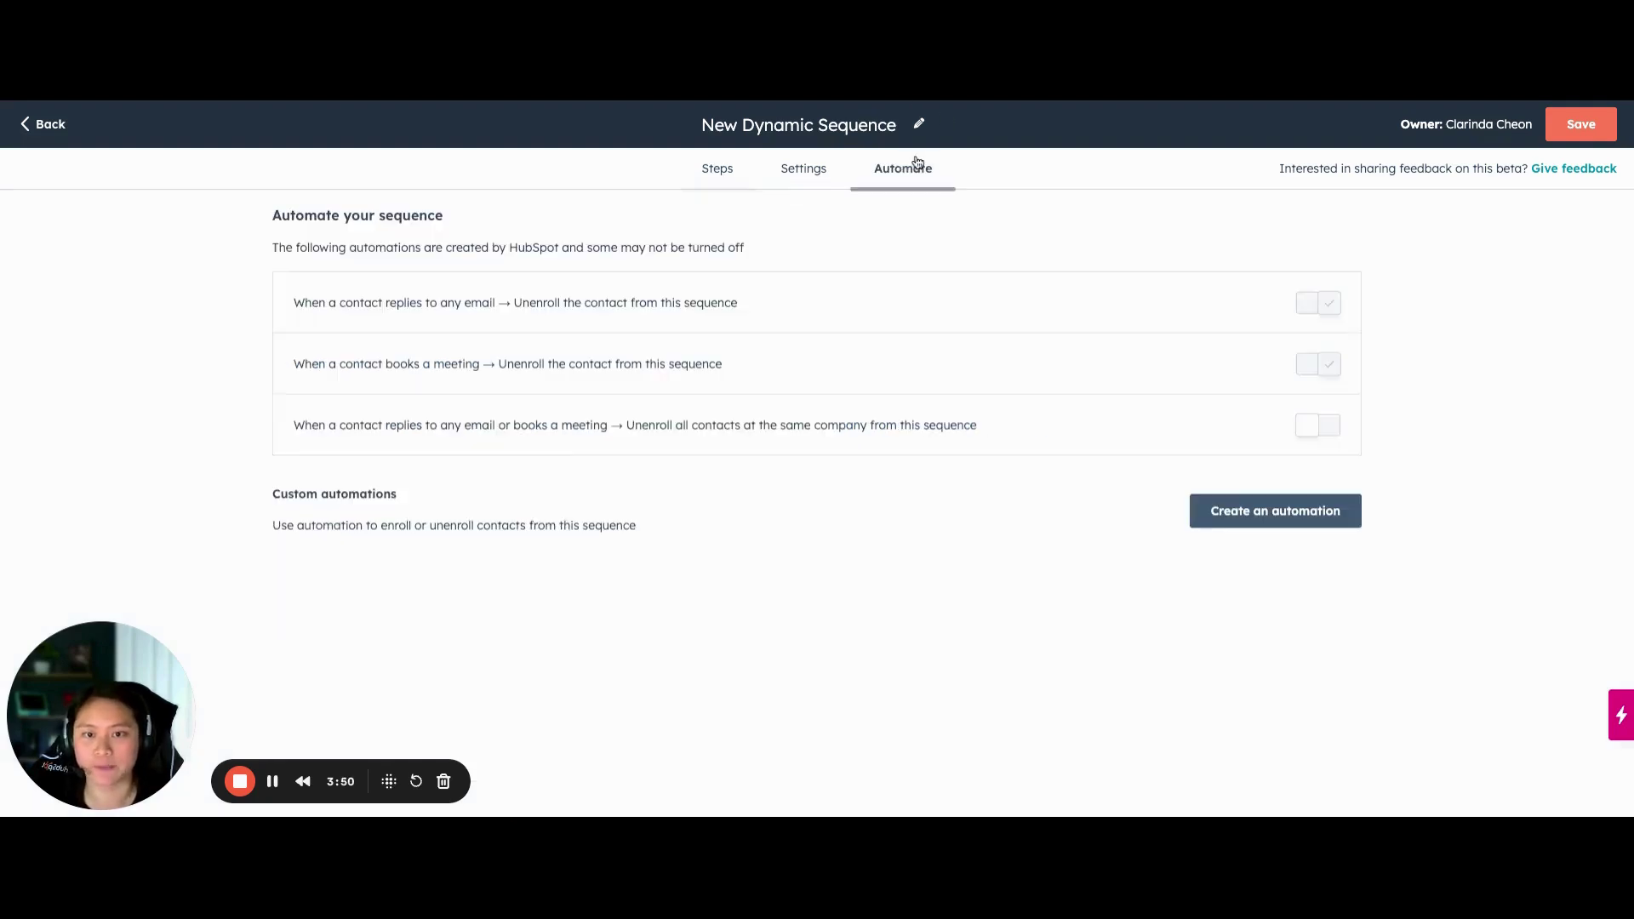